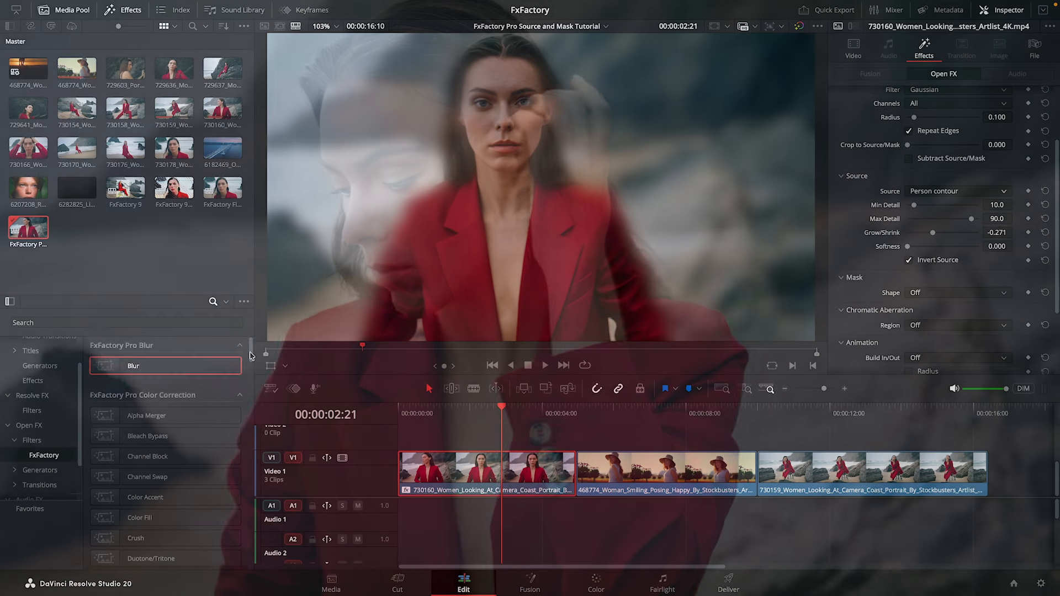
{"action": "scroll", "coordinate": [251, 366], "scroll_direction": "down", "scroll_amount": 3}
{"action": "left_click_drag", "start_coordinate": [251, 363], "coordinate": [260, 408]}
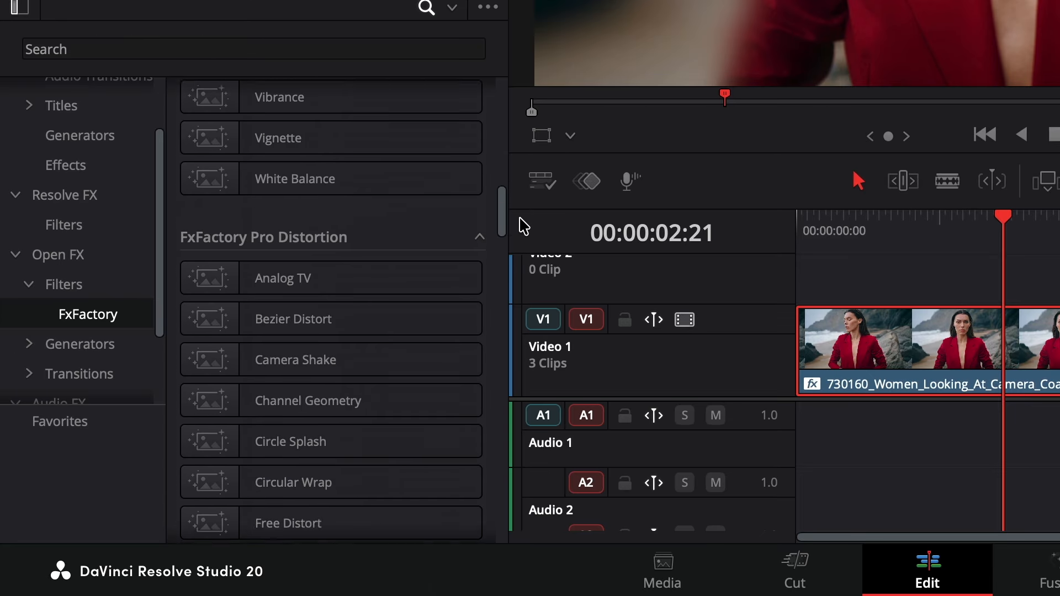
{"action": "left_click_drag", "start_coordinate": [524, 226], "coordinate": [526, 287]}
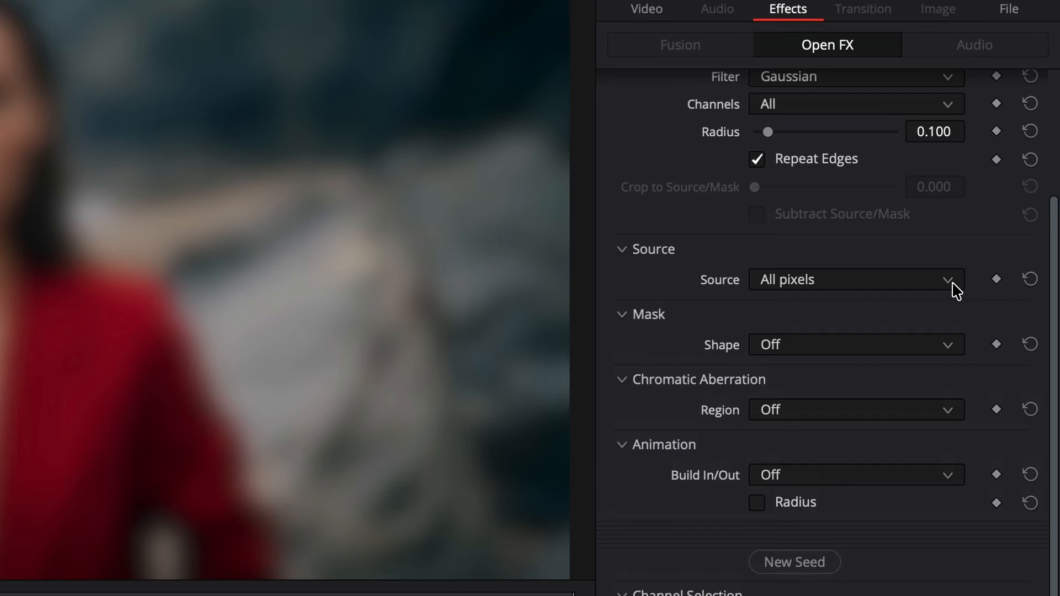
- Cycle the blur's Source option through Luminance range, Color key and Edges only, returning to All pixels
{"action": "left_click", "coordinate": [949, 282]}
{"action": "left_click", "coordinate": [917, 323]}
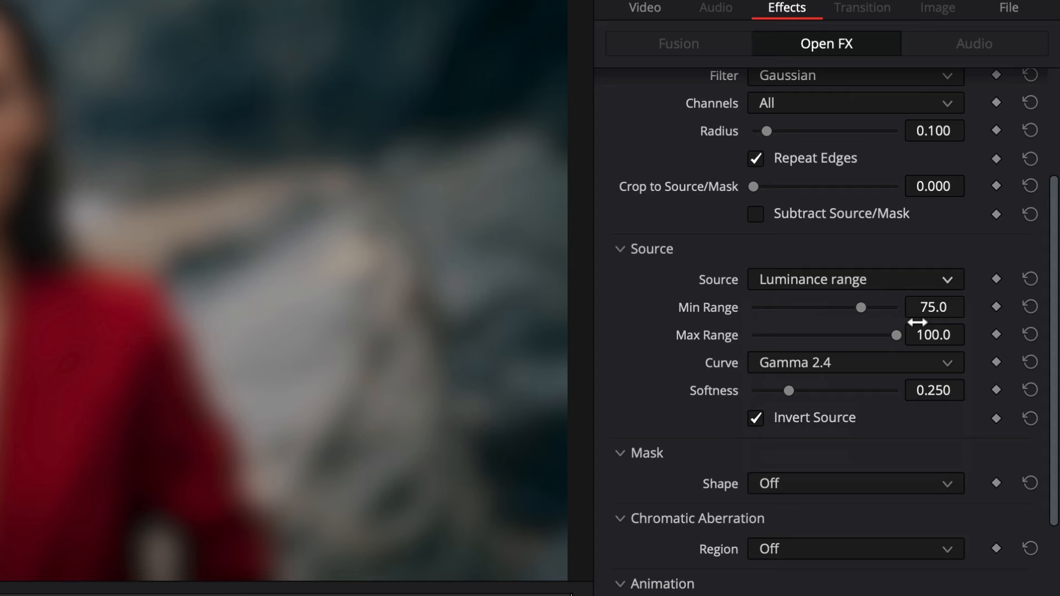
{"action": "left_click", "coordinate": [941, 286]}
{"action": "left_click", "coordinate": [884, 356]}
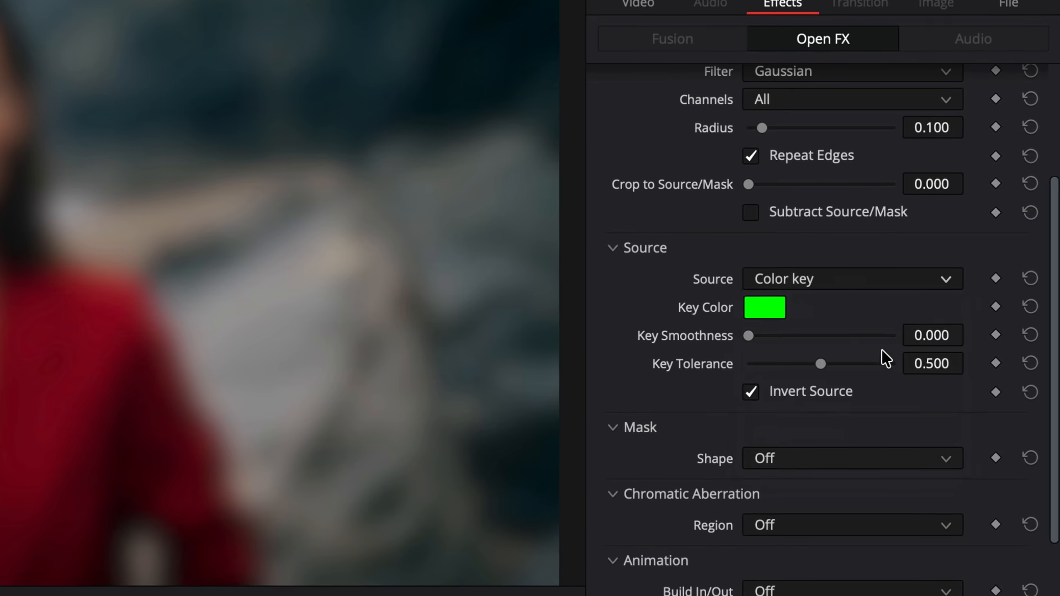
{"action": "left_click", "coordinate": [941, 279]}
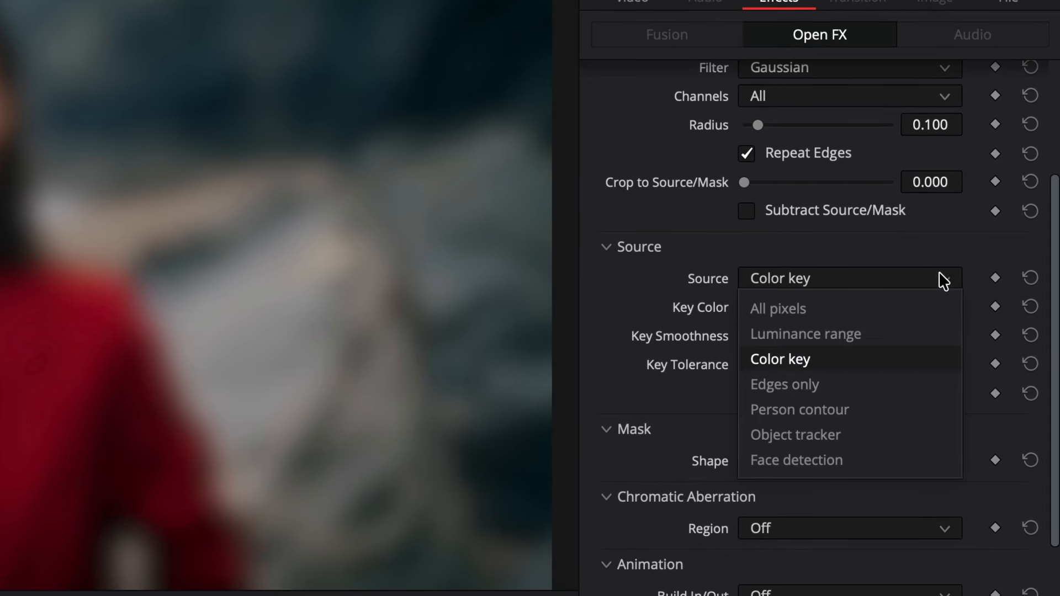
{"action": "left_click", "coordinate": [873, 380]}
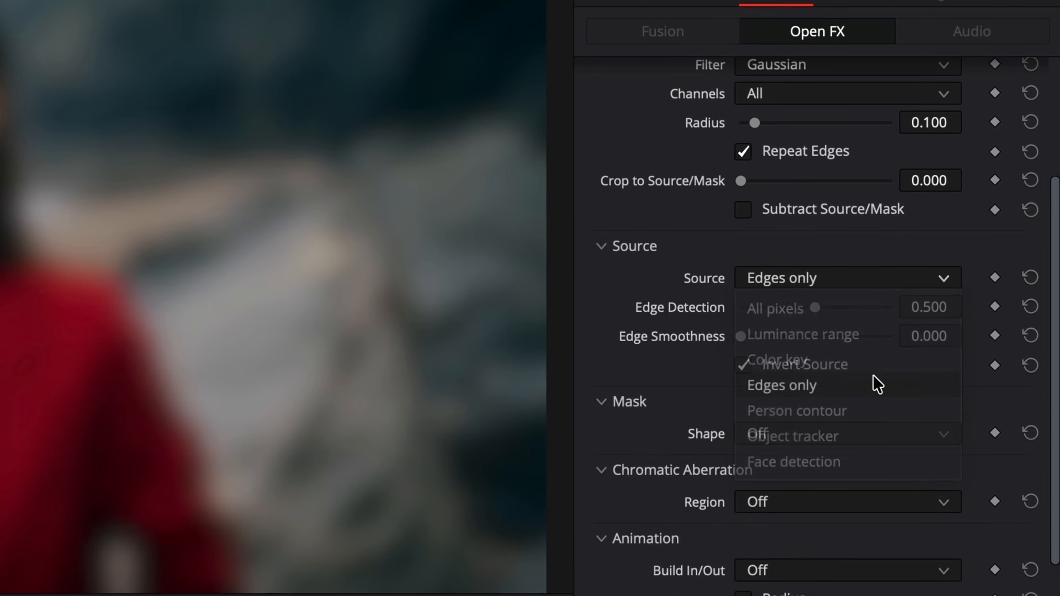
{"action": "left_click", "coordinate": [948, 280]}
{"action": "left_click", "coordinate": [872, 411]}
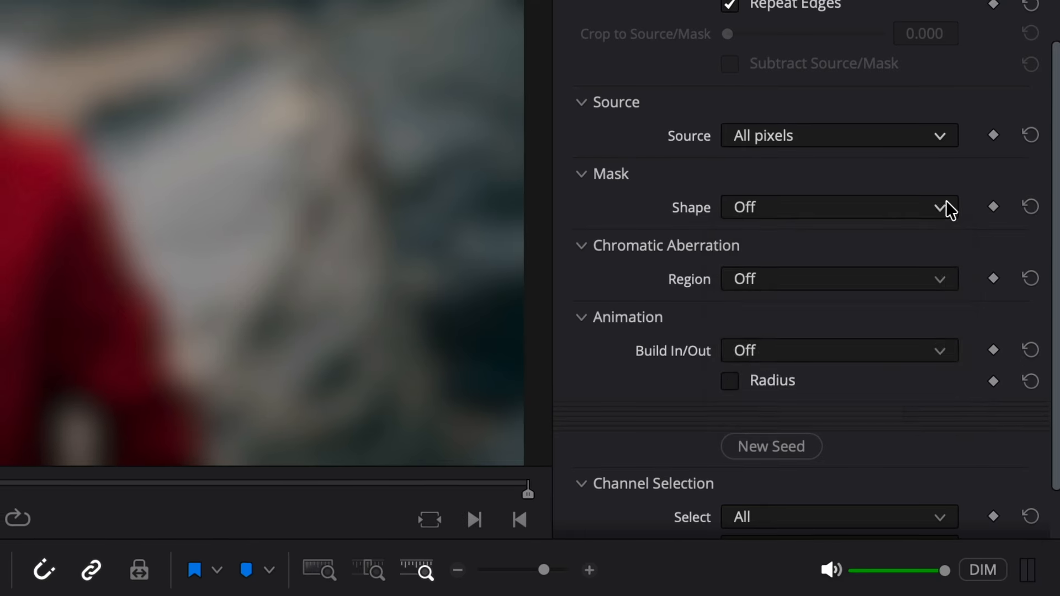
- Try the Mask Shape options Rectangle, Oval, Gradient and Bar in turn
{"action": "left_click", "coordinate": [945, 205]}
{"action": "left_click", "coordinate": [922, 265]}
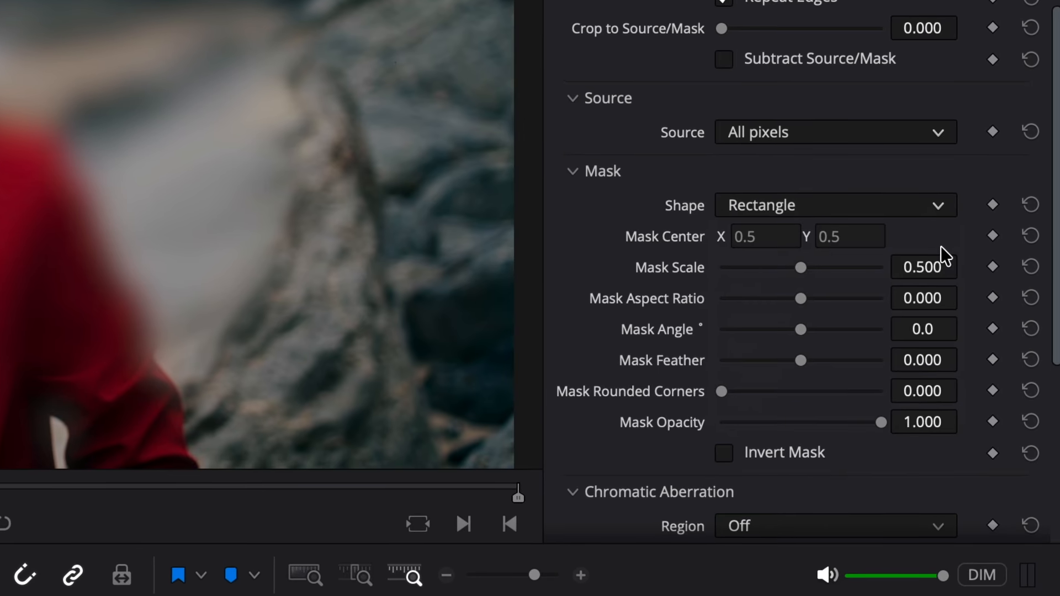
{"action": "left_click", "coordinate": [940, 206]}
{"action": "left_click", "coordinate": [885, 288]}
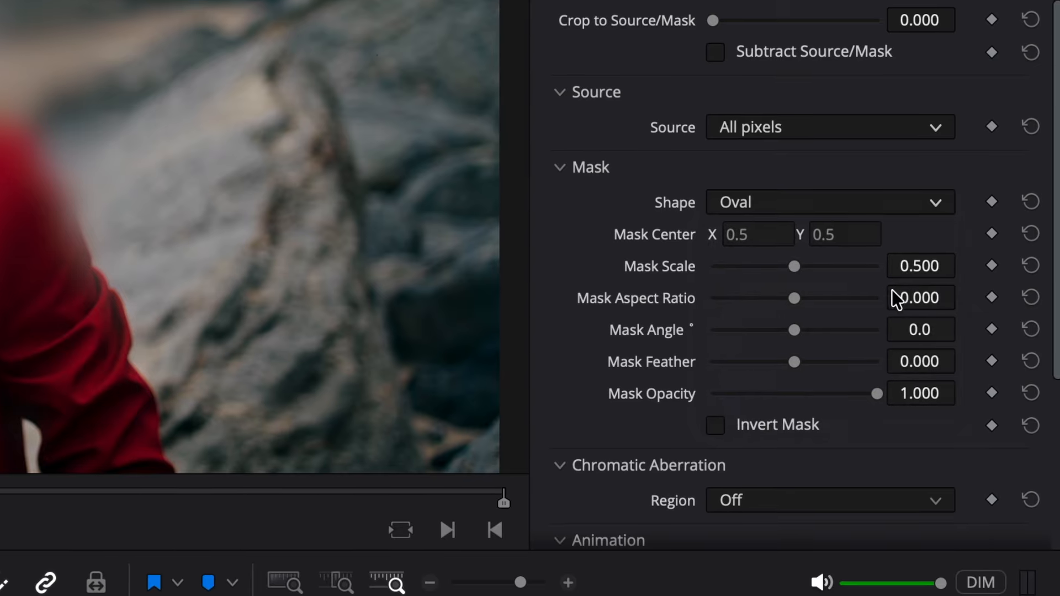
{"action": "left_click", "coordinate": [938, 203]}
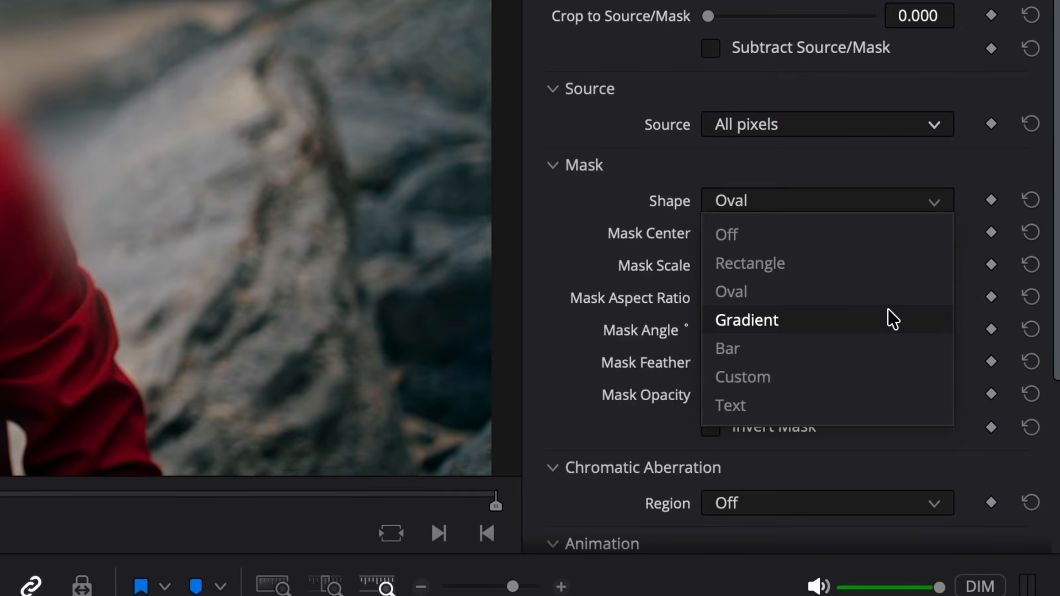
{"action": "left_click", "coordinate": [888, 310]}
{"action": "left_click", "coordinate": [942, 202]}
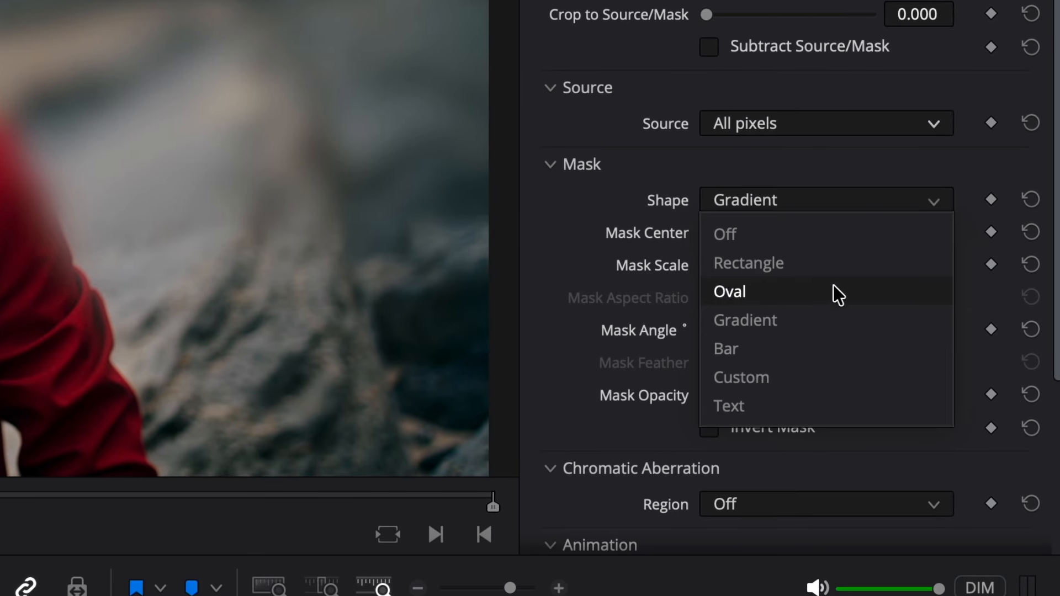
{"action": "left_click", "coordinate": [836, 348]}
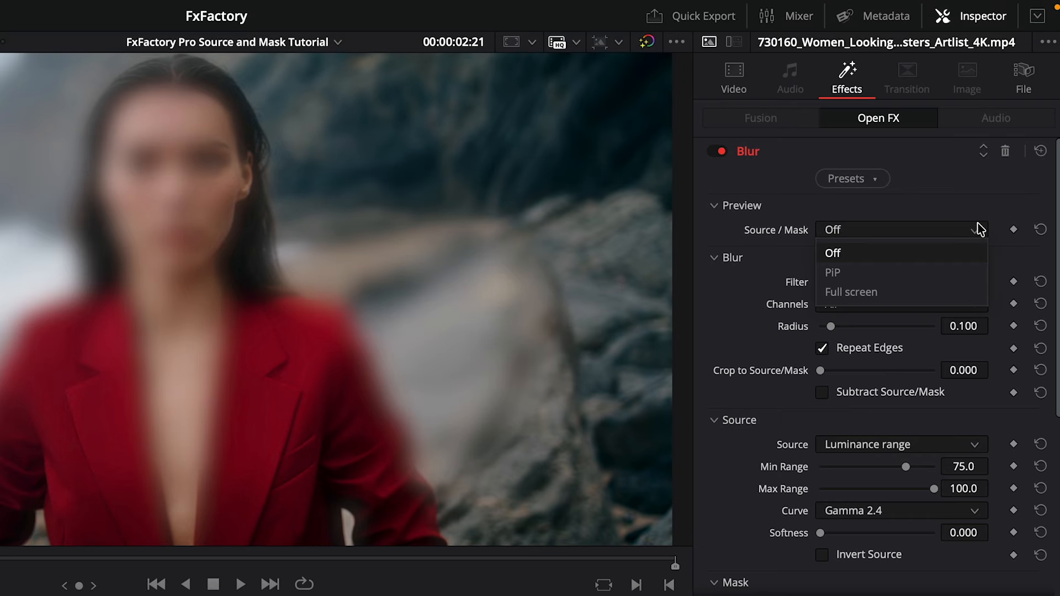
- Preview the luminance-range source as PiP and adjust Min Range to about 65.9 and Softness to about 0.12
{"action": "left_click", "coordinate": [962, 274]}
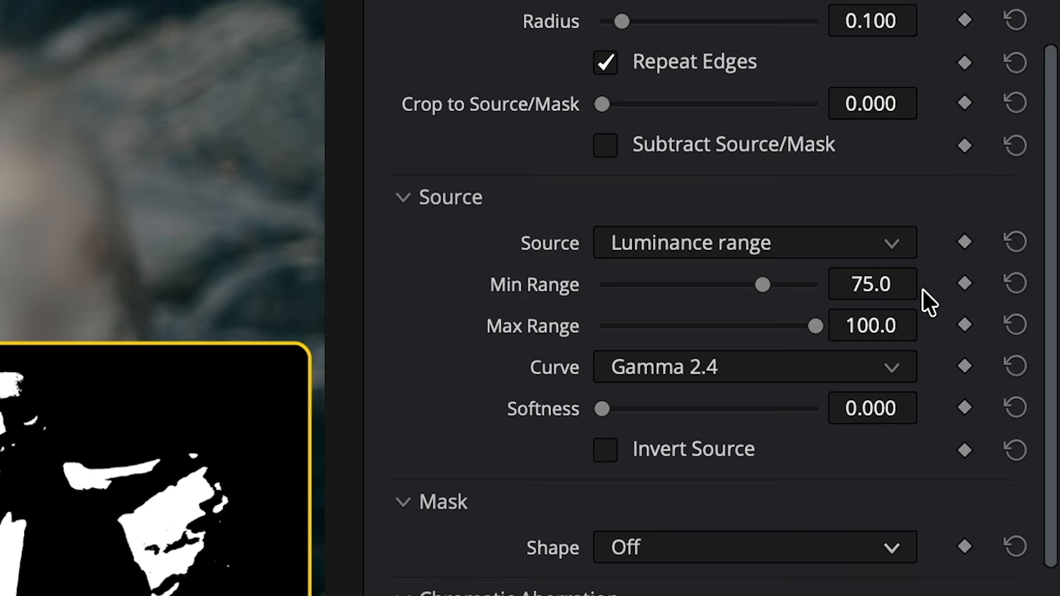
{"action": "mouse_move", "coordinate": [763, 284]}
{"action": "left_mouse_down"}
{"action": "mouse_move", "coordinate": [734, 282]}
{"action": "mouse_move", "coordinate": [761, 292]}
{"action": "left_mouse_up"}
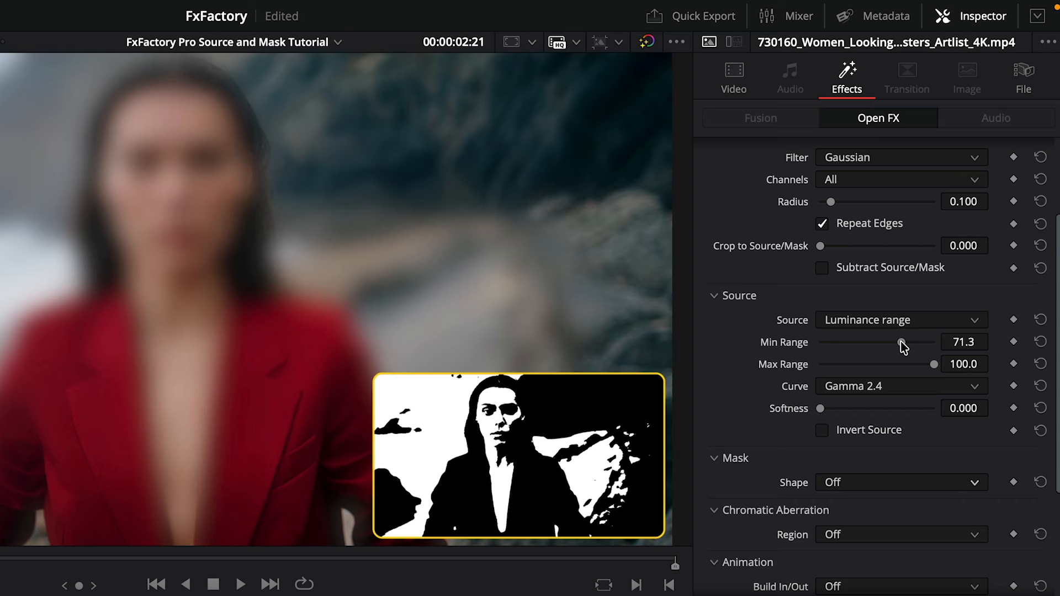
{"action": "left_click_drag", "start_coordinate": [902, 345], "coordinate": [894, 347]}
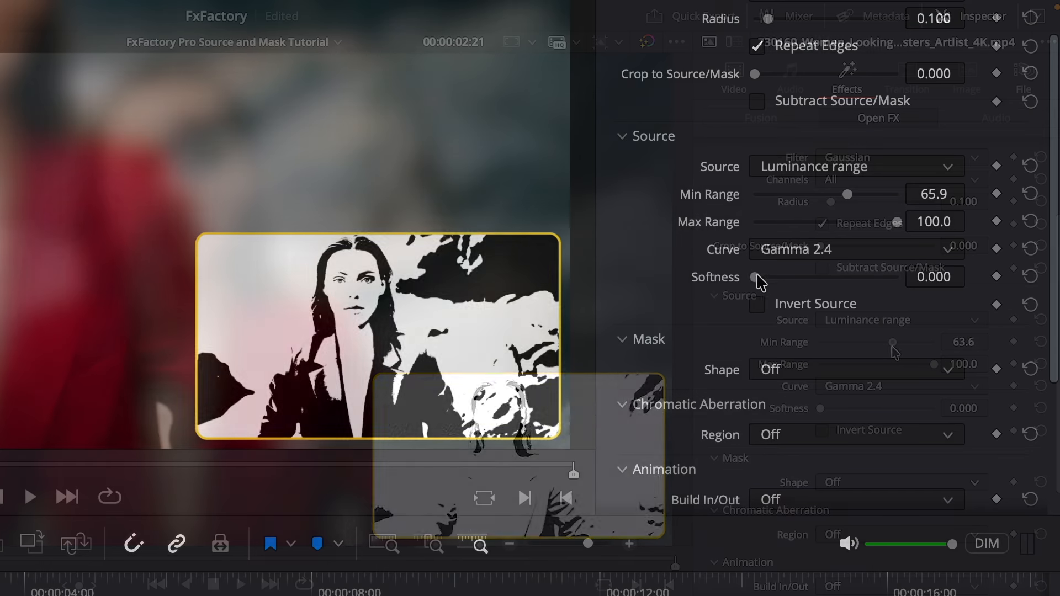
{"action": "left_click_drag", "start_coordinate": [821, 410], "coordinate": [829, 414]}
{"action": "mouse_move", "coordinate": [766, 285]}
{"action": "left_mouse_down"}
{"action": "mouse_move", "coordinate": [754, 286]}
{"action": "mouse_move", "coordinate": [765, 288]}
{"action": "left_mouse_up"}
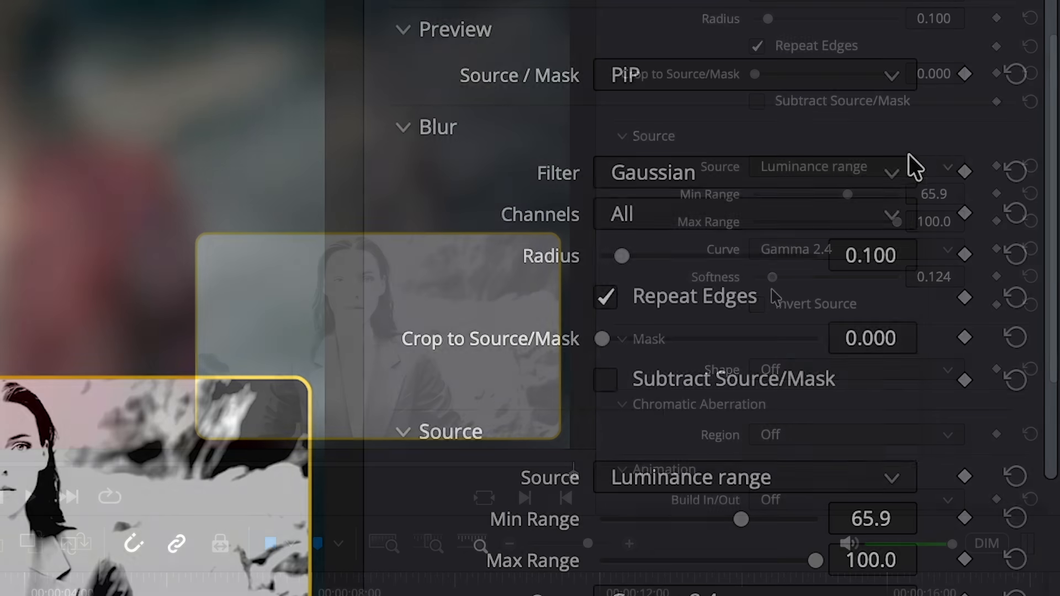
- Switch the blur Filter to Variable and nudge the Radius slider
{"action": "left_click", "coordinate": [899, 165]}
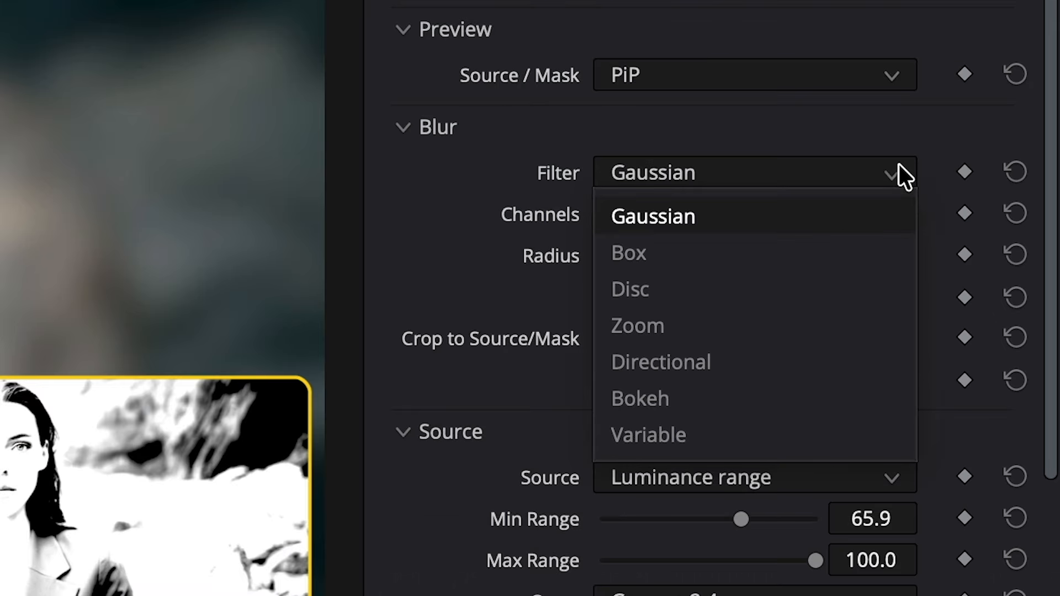
{"action": "left_click", "coordinate": [803, 431]}
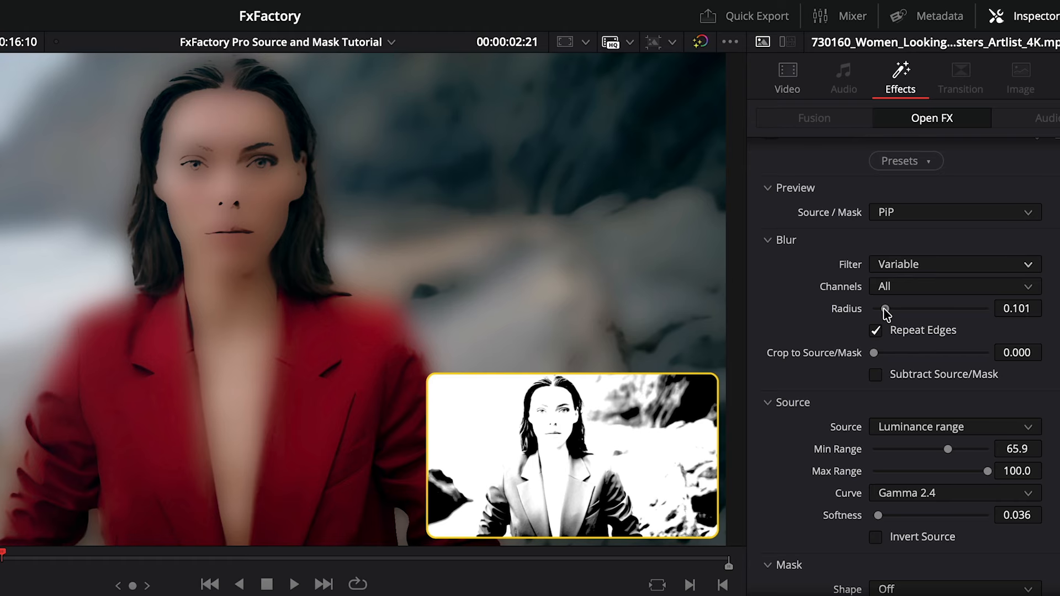
{"action": "mouse_move", "coordinate": [883, 309]}
{"action": "left_mouse_down"}
{"action": "mouse_move", "coordinate": [874, 313]}
{"action": "mouse_move", "coordinate": [887, 311]}
{"action": "left_mouse_up"}
- Set Source to Color key, sample the red jacket as Key Color, and set Key Smoothness to about 0.05
{"action": "left_click", "coordinate": [1022, 426]}
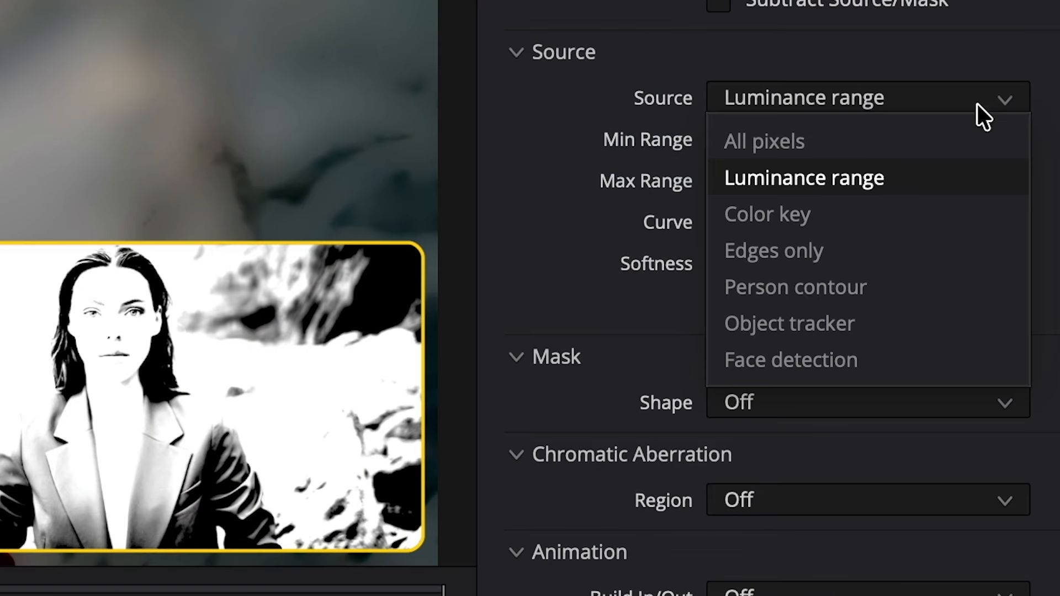
{"action": "left_click", "coordinate": [969, 222]}
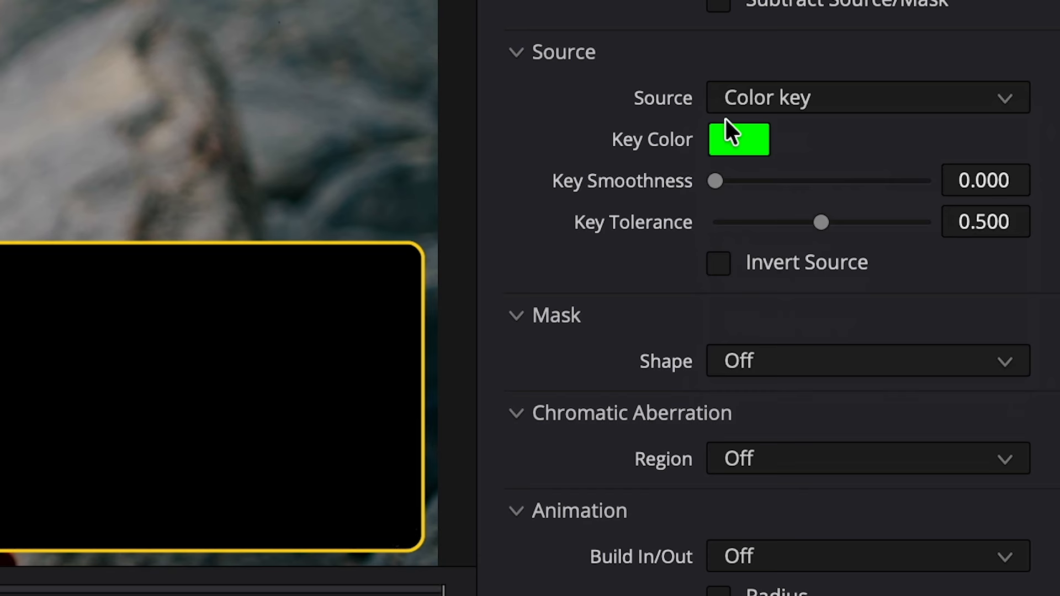
{"action": "left_click", "coordinate": [746, 131]}
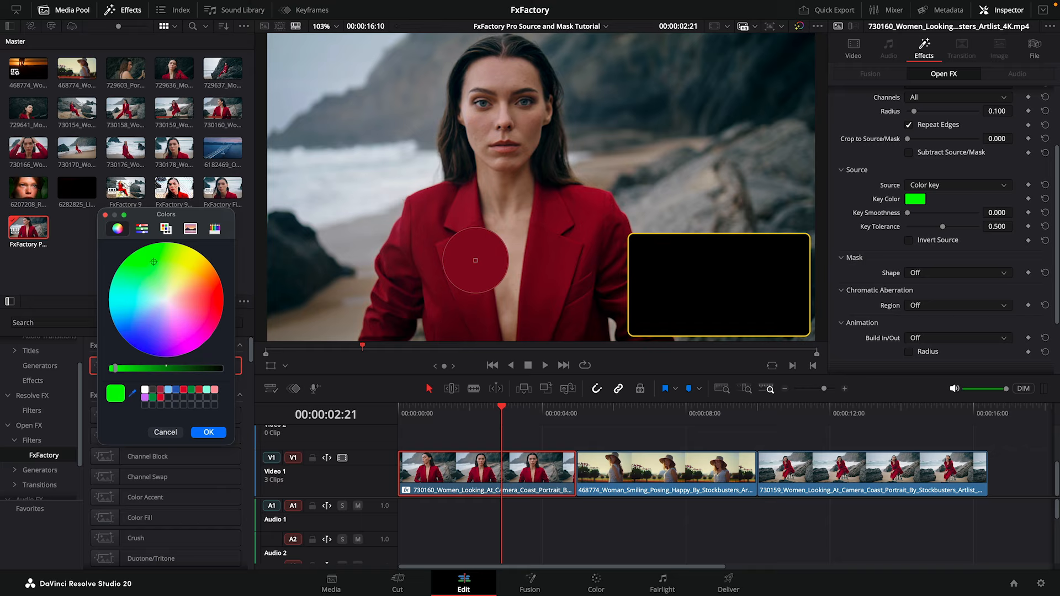
{"action": "left_click", "coordinate": [475, 260]}
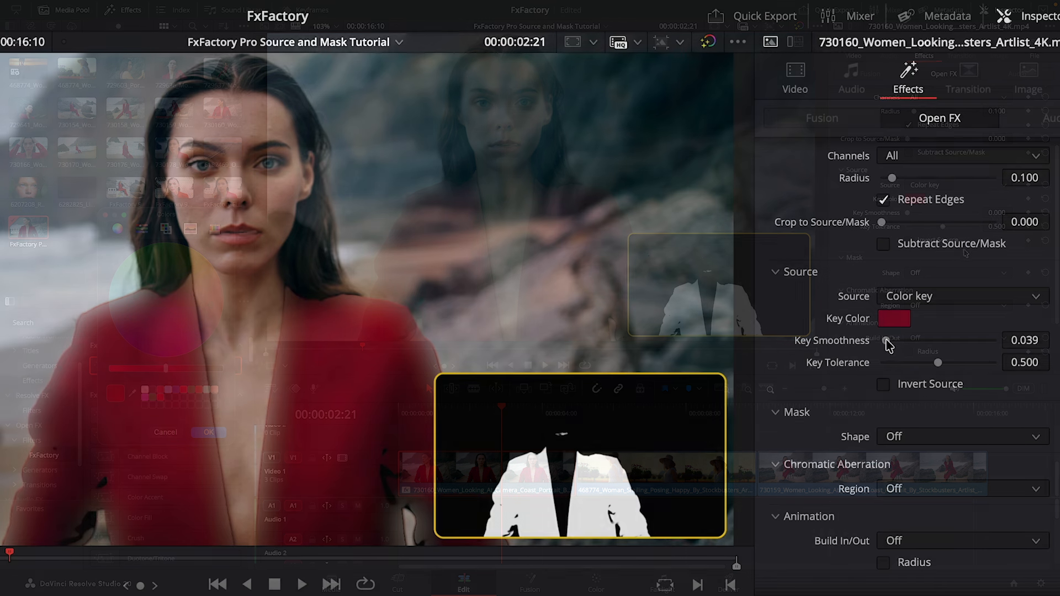
{"action": "left_click_drag", "start_coordinate": [909, 213], "coordinate": [920, 213]}
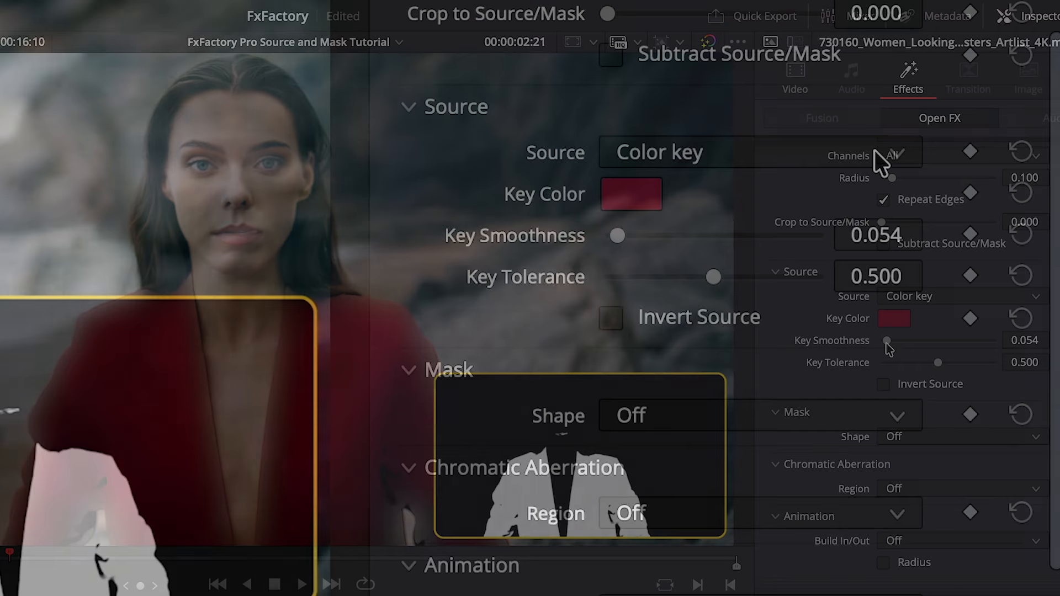
- Switch Source to Edges only, set Edge Smoothness to about 0.31, and enable Invert Source
{"action": "left_click", "coordinate": [1024, 301]}
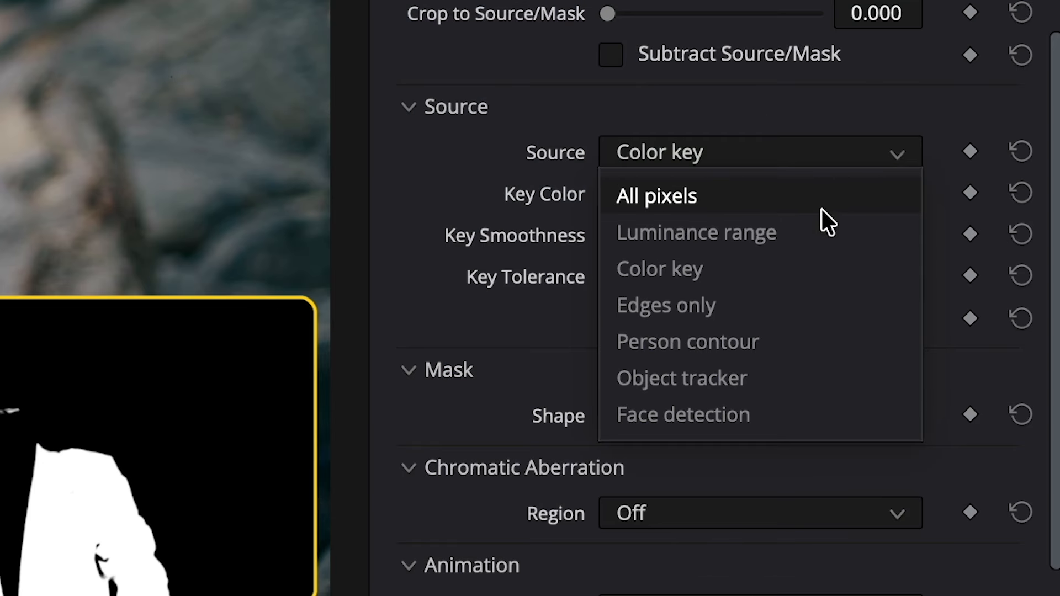
{"action": "left_click", "coordinate": [827, 303]}
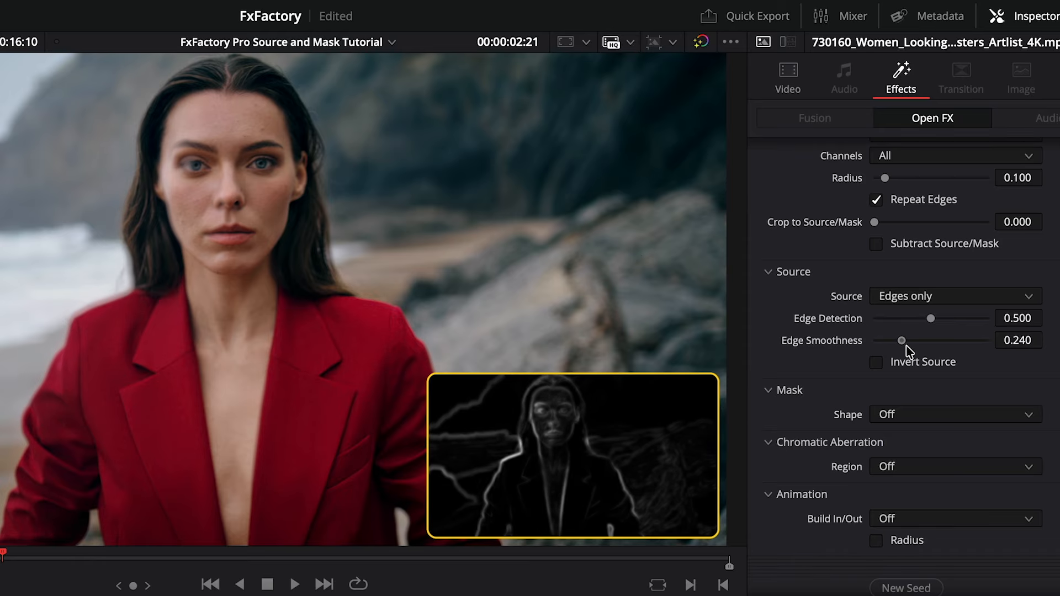
{"action": "left_click_drag", "start_coordinate": [944, 350], "coordinate": [933, 350]}
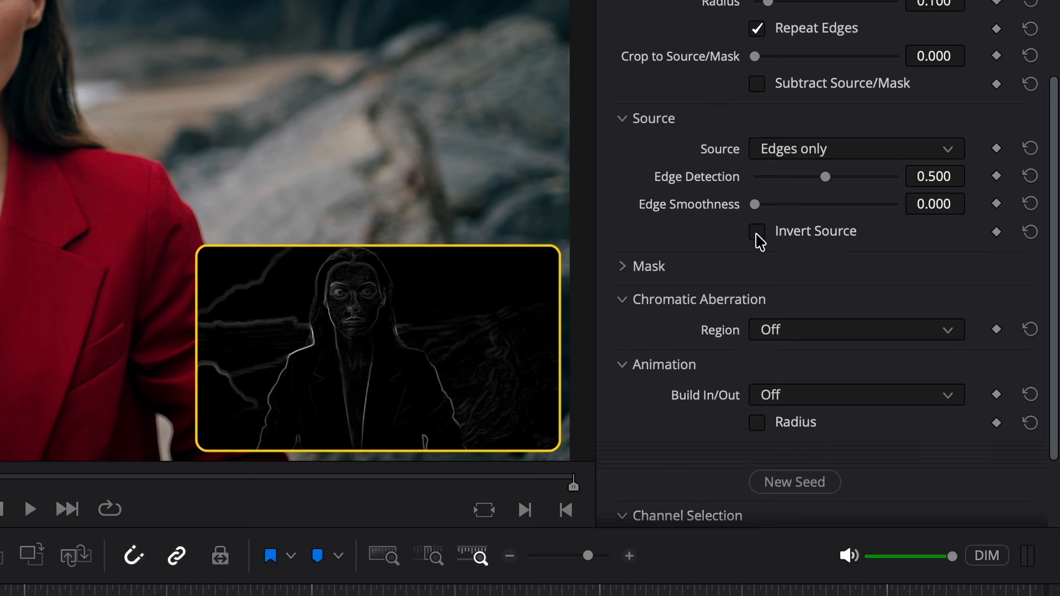
{"action": "left_click", "coordinate": [876, 364]}
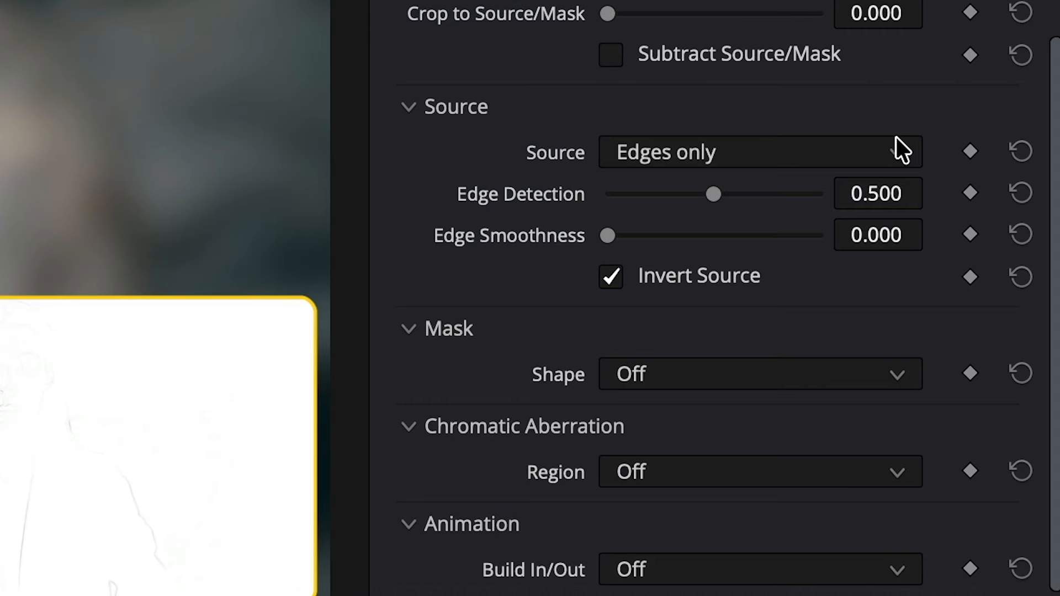
- Switch Source to Person contour and turn off Invert Source
{"action": "left_click", "coordinate": [896, 137]}
{"action": "left_click", "coordinate": [795, 331]}
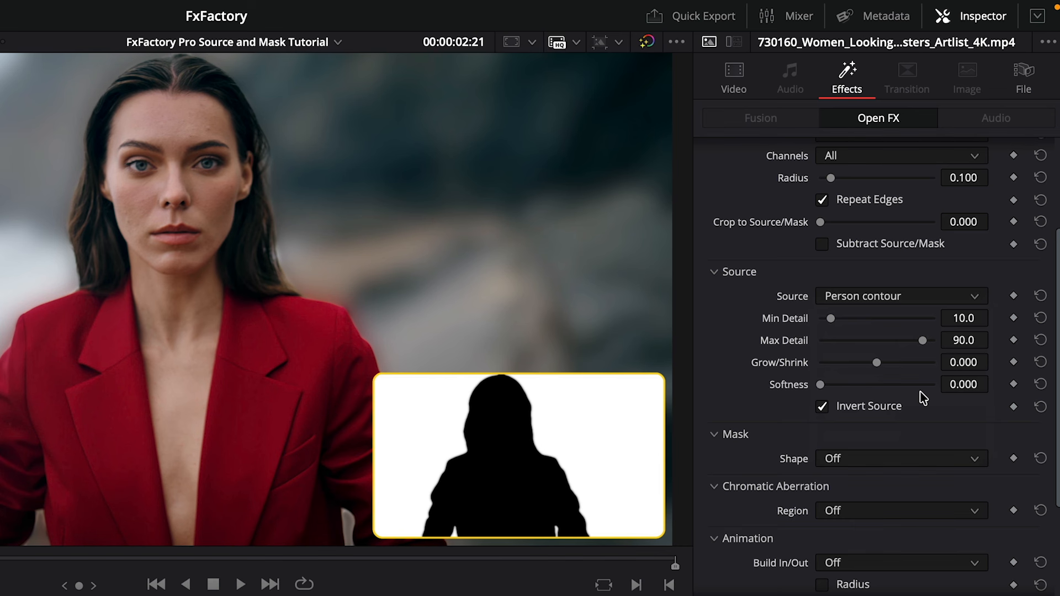
{"action": "left_click", "coordinate": [822, 407]}
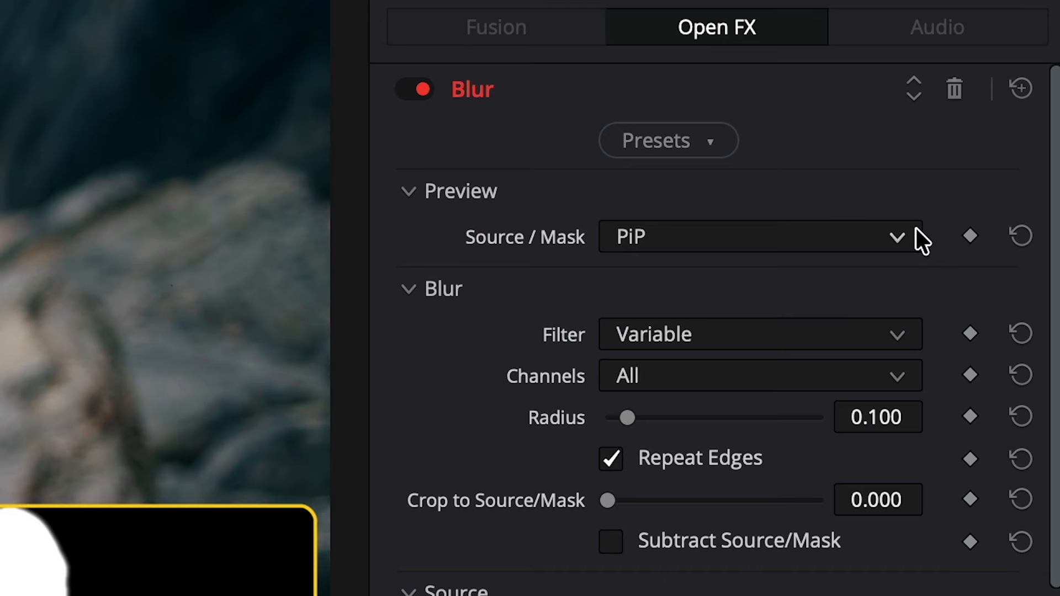
- Preview the Person contour matte in Full screen and enable Invert Source
{"action": "left_click", "coordinate": [979, 229]}
{"action": "left_click", "coordinate": [803, 345]}
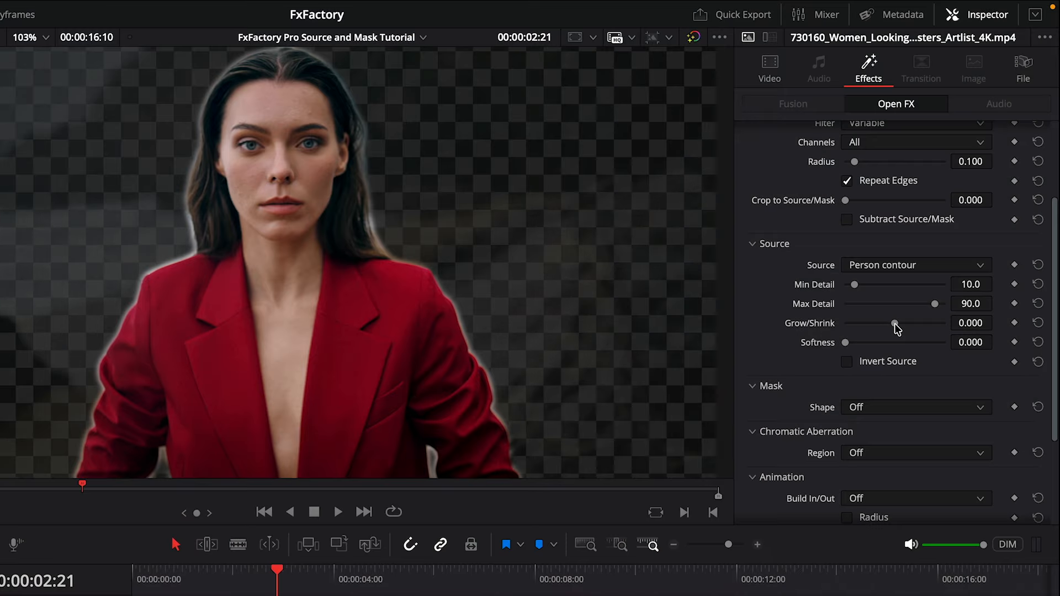
{"action": "left_click_drag", "start_coordinate": [894, 324], "coordinate": [883, 345]}
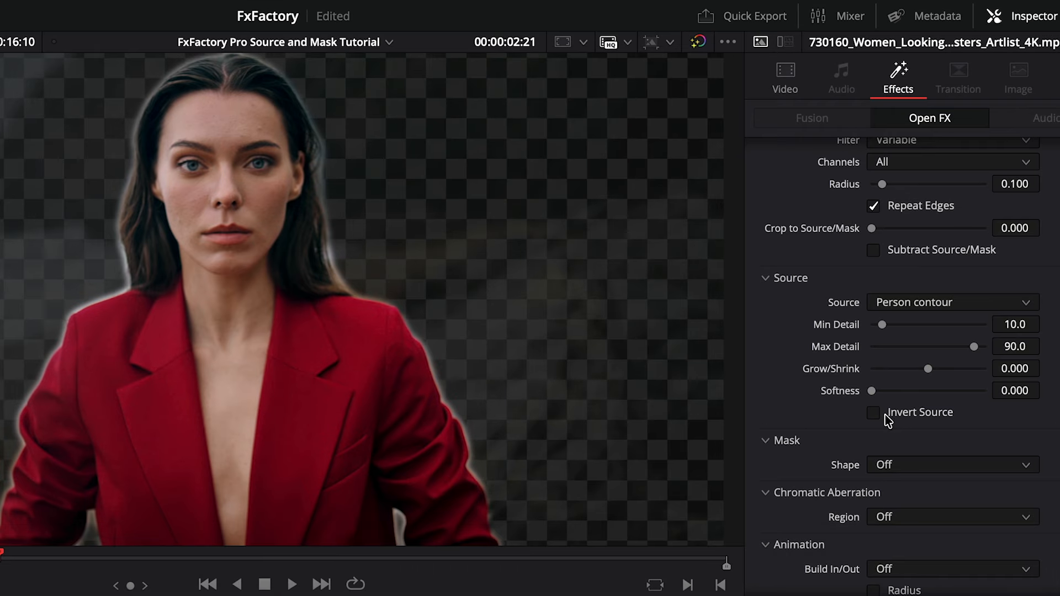
{"action": "left_click", "coordinate": [874, 412]}
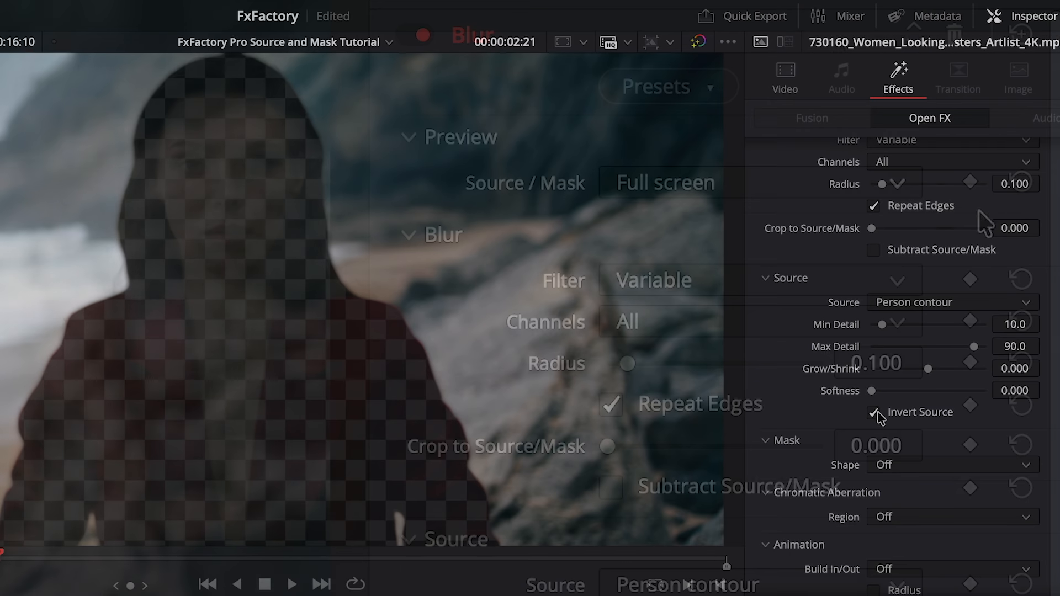
- Turn the Source / Mask preview off
{"action": "left_click", "coordinate": [902, 180]}
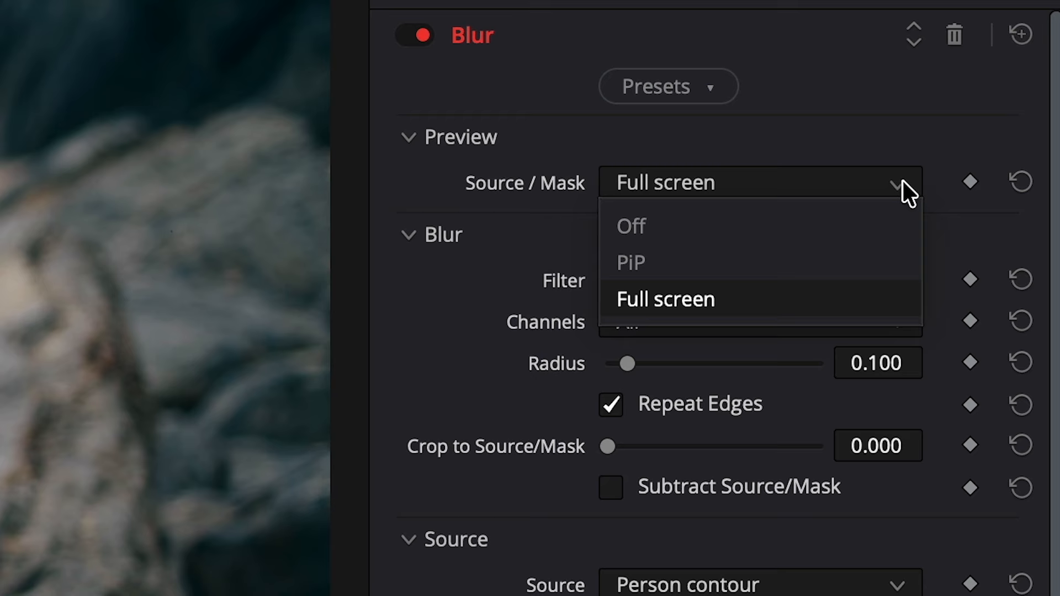
{"action": "left_click", "coordinate": [837, 222]}
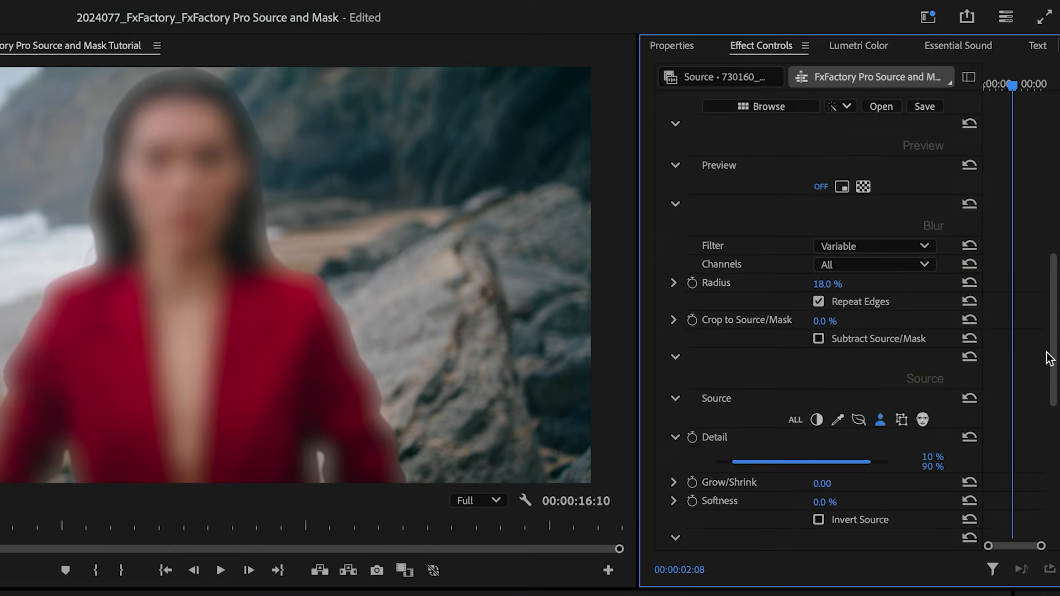
{"action": "left_click_drag", "start_coordinate": [1045, 355], "coordinate": [1040, 389]}
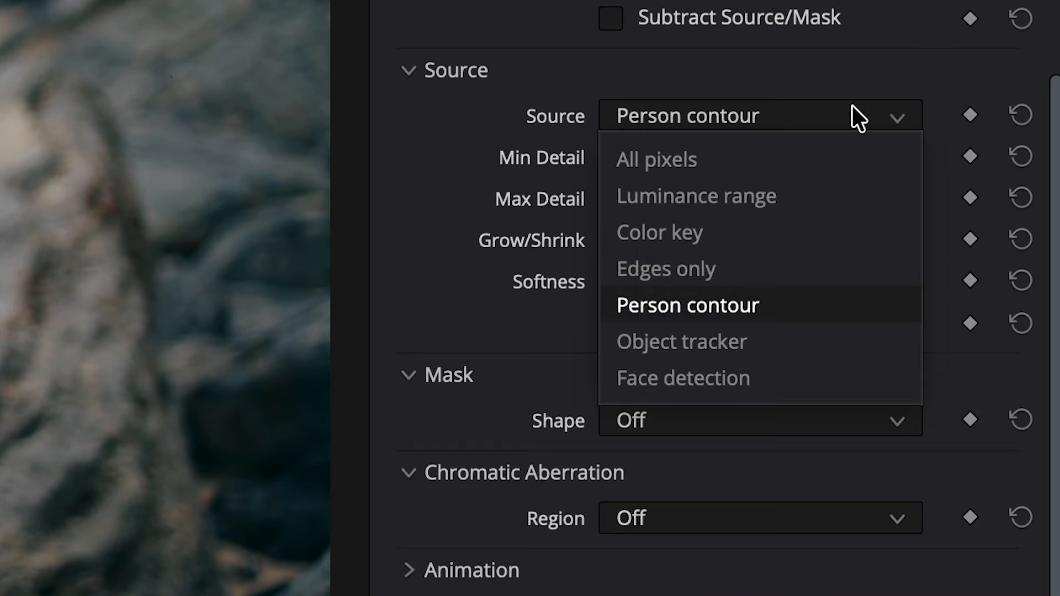
- Set Source to Object tracker and show the Open FX Overlay in the viewer
{"action": "left_click", "coordinate": [788, 338]}
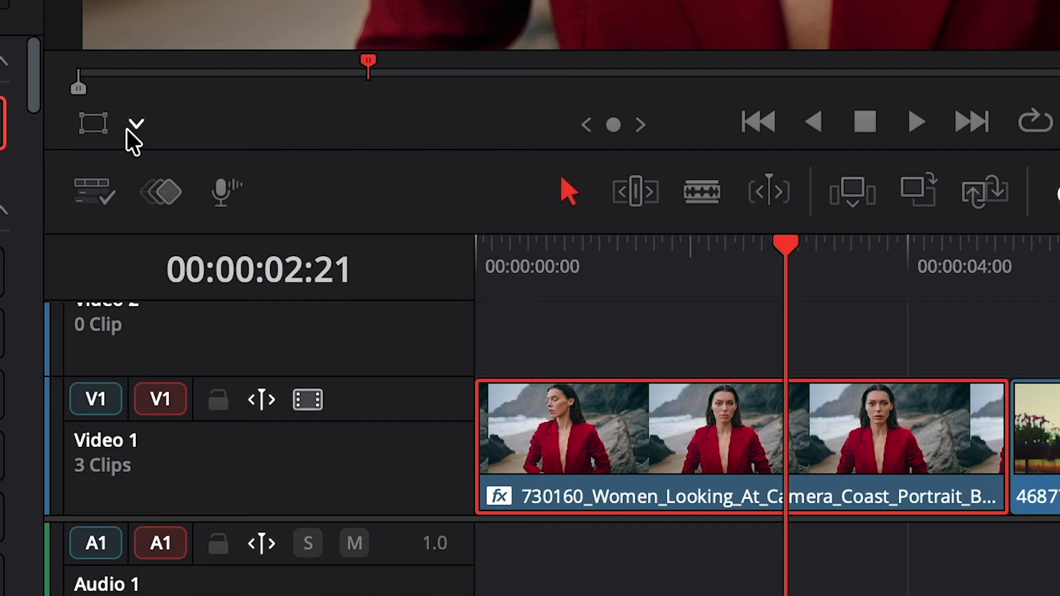
{"action": "left_click", "coordinate": [136, 124]}
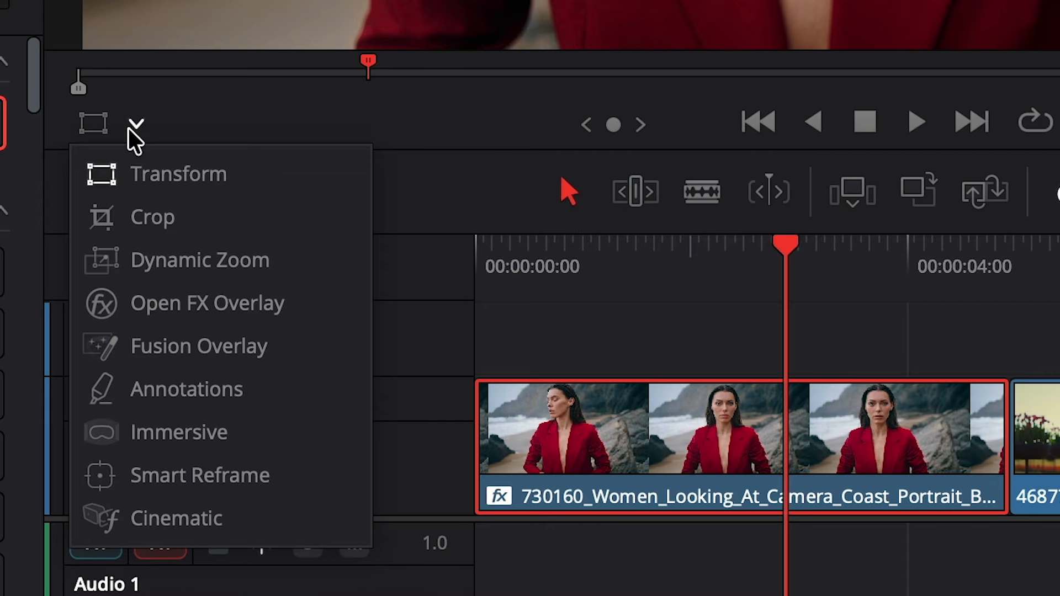
{"action": "left_click", "coordinate": [290, 306]}
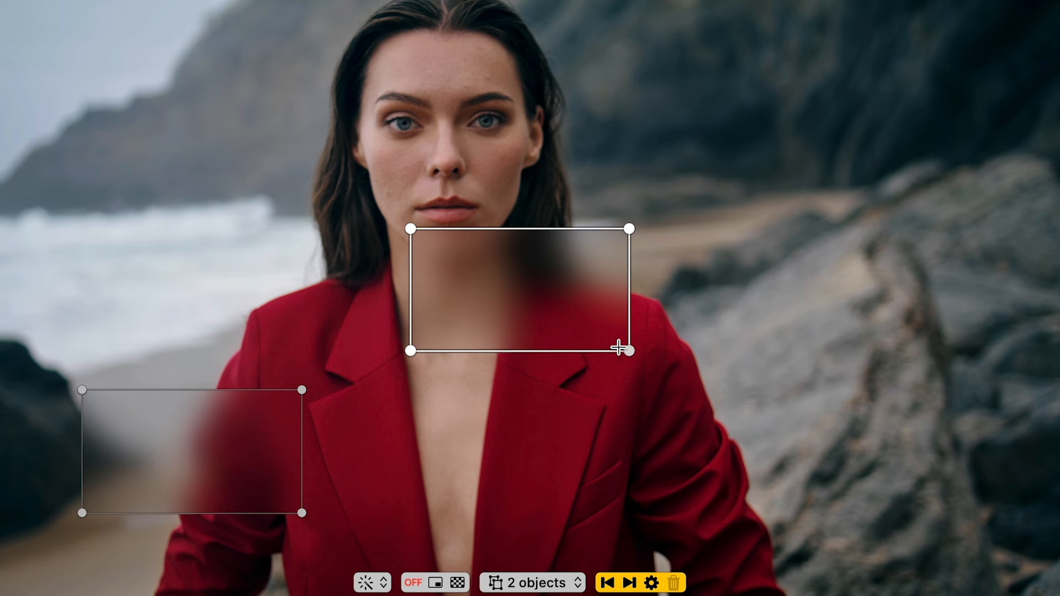
- Set the Object Tracker to 2 objects and position the two tracking boxes over the woman's eyes
{"action": "left_click_drag", "start_coordinate": [618, 347], "coordinate": [470, 279]}
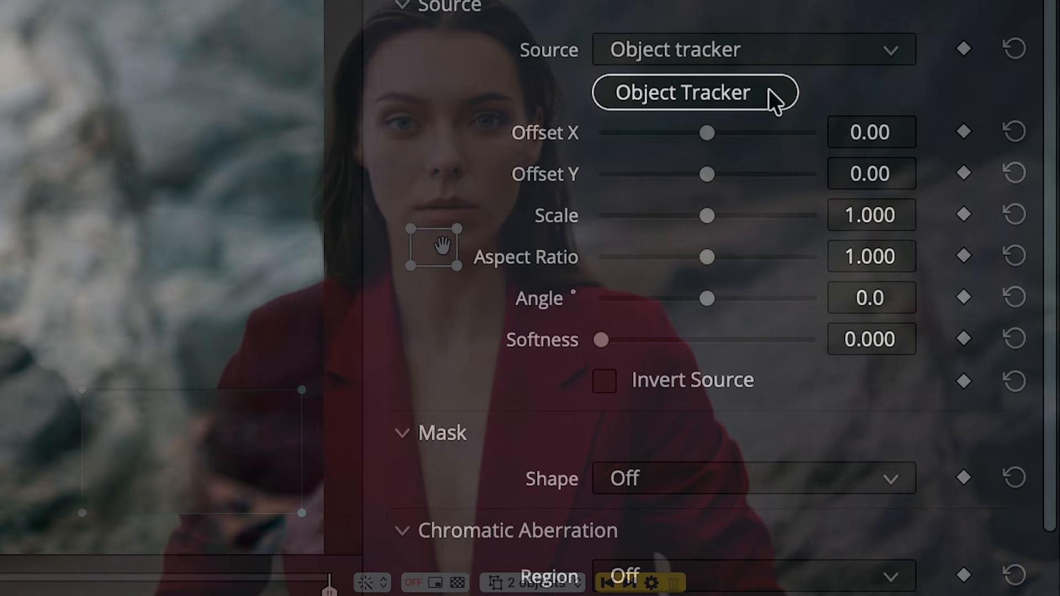
{"action": "left_click", "coordinate": [768, 91]}
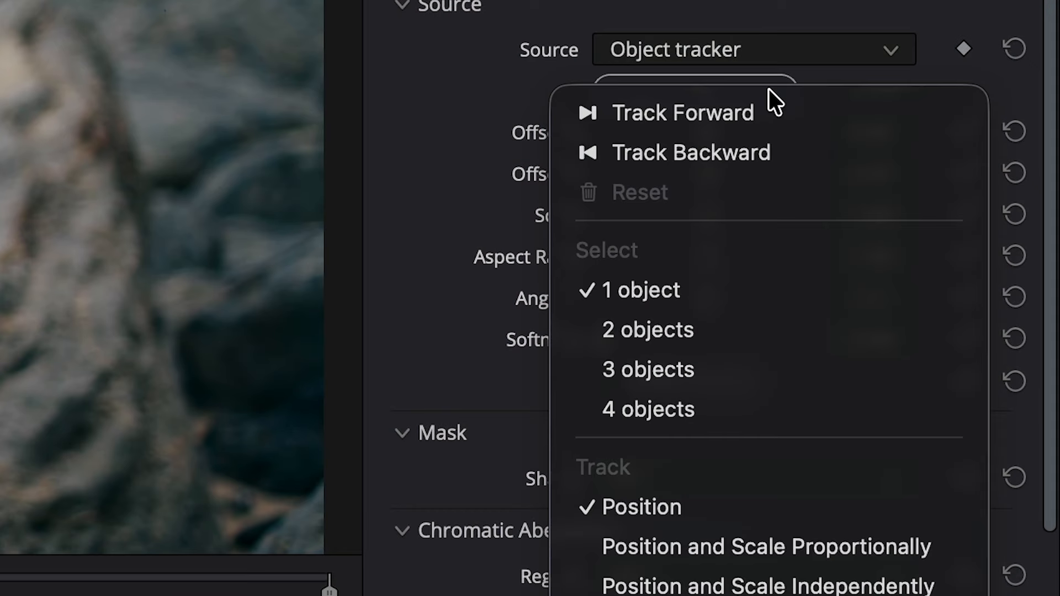
{"action": "left_click", "coordinate": [758, 336]}
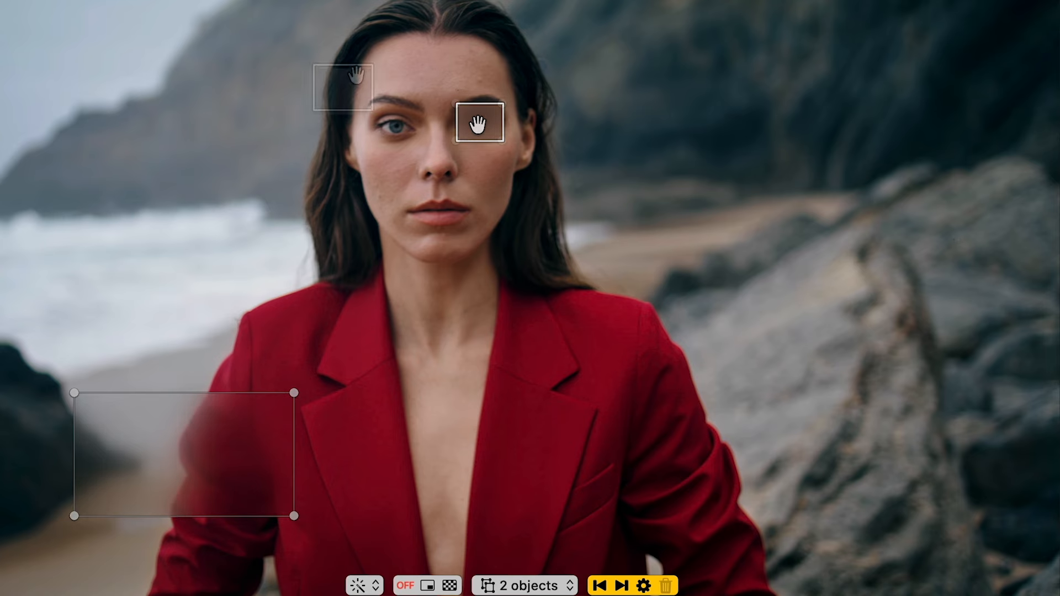
{"action": "left_click", "coordinate": [479, 118]}
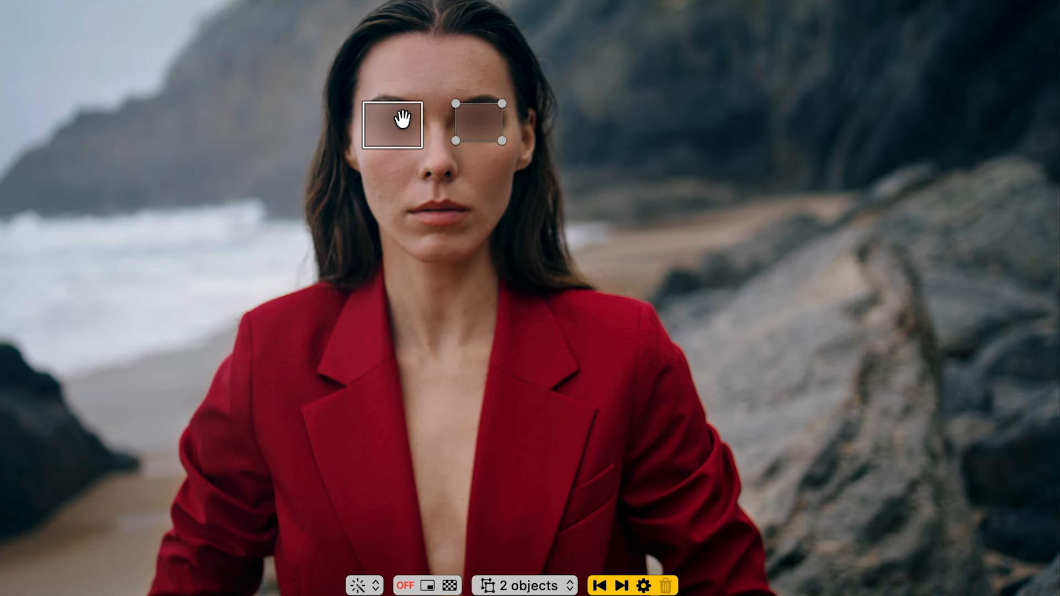
{"action": "left_click", "coordinate": [403, 119]}
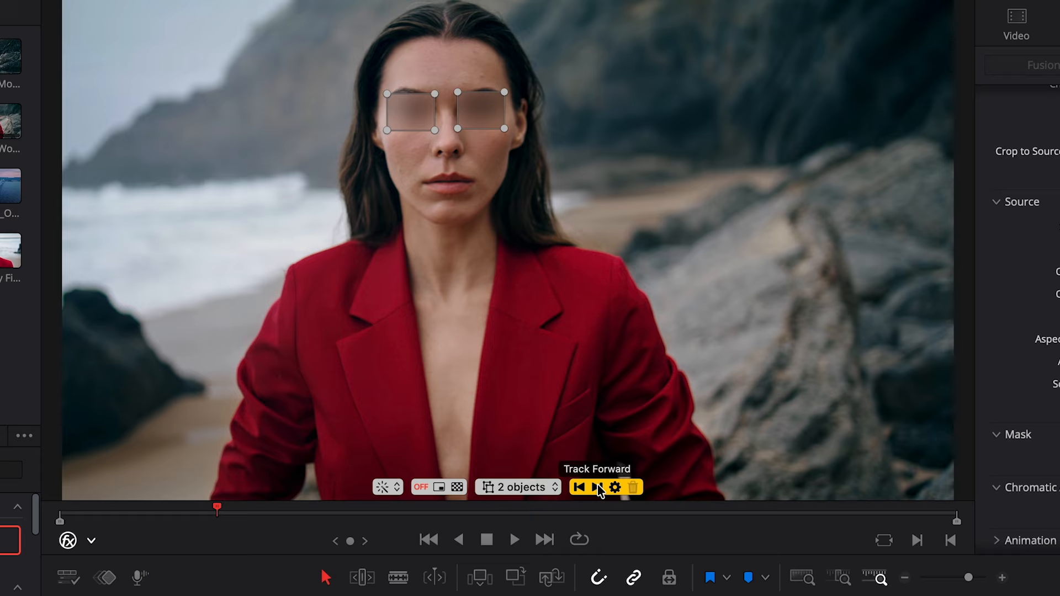
{"action": "left_click", "coordinate": [597, 487]}
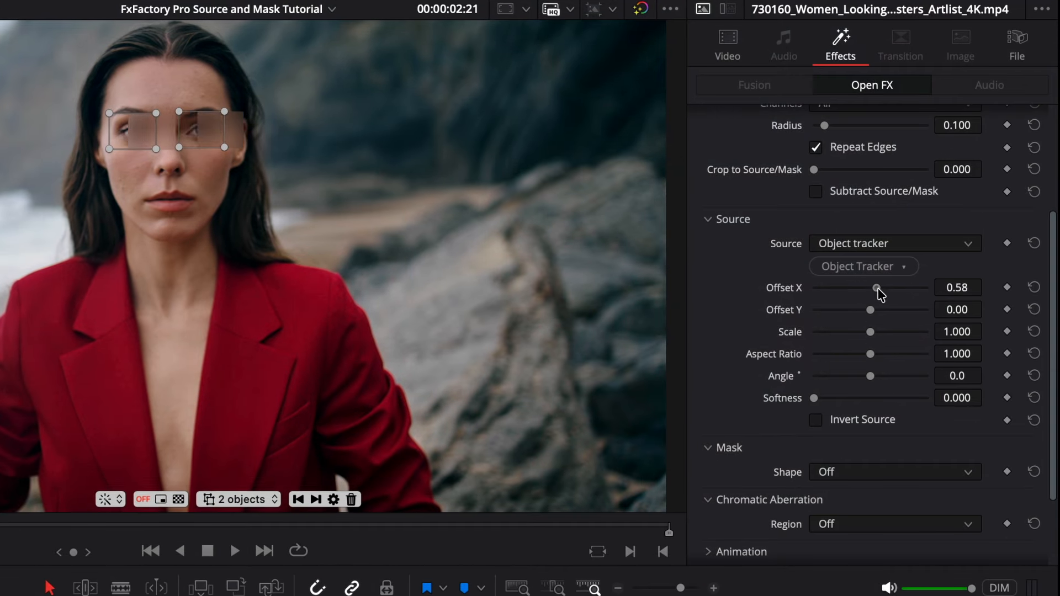
- Shift the tracked areas with Offset X, then reset the offset to 0.00
{"action": "left_click_drag", "start_coordinate": [876, 280], "coordinate": [929, 343]}
{"action": "double_click", "coordinate": [905, 326]}
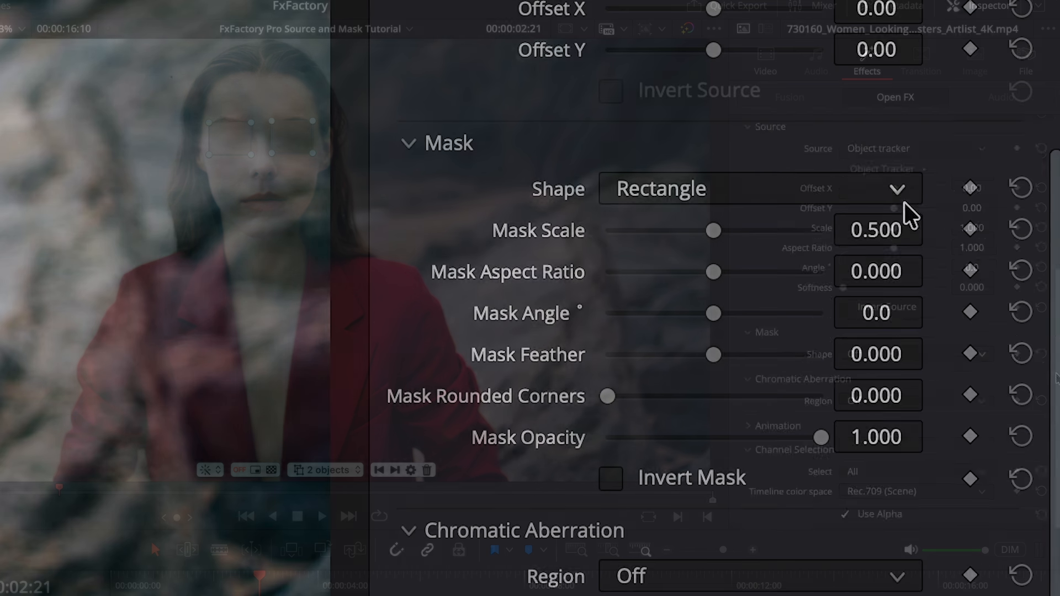
- Try the mask Shape options Oval, Gradient, Bar, Custom and Text in turn
{"action": "left_click", "coordinate": [982, 366]}
{"action": "left_click", "coordinate": [827, 307]}
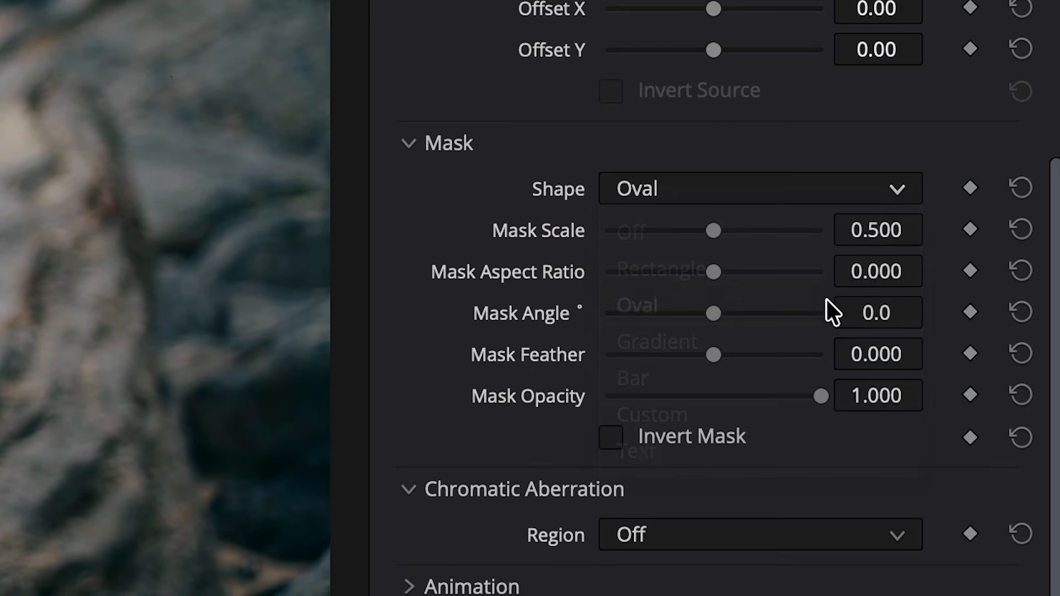
{"action": "left_click", "coordinate": [902, 188]}
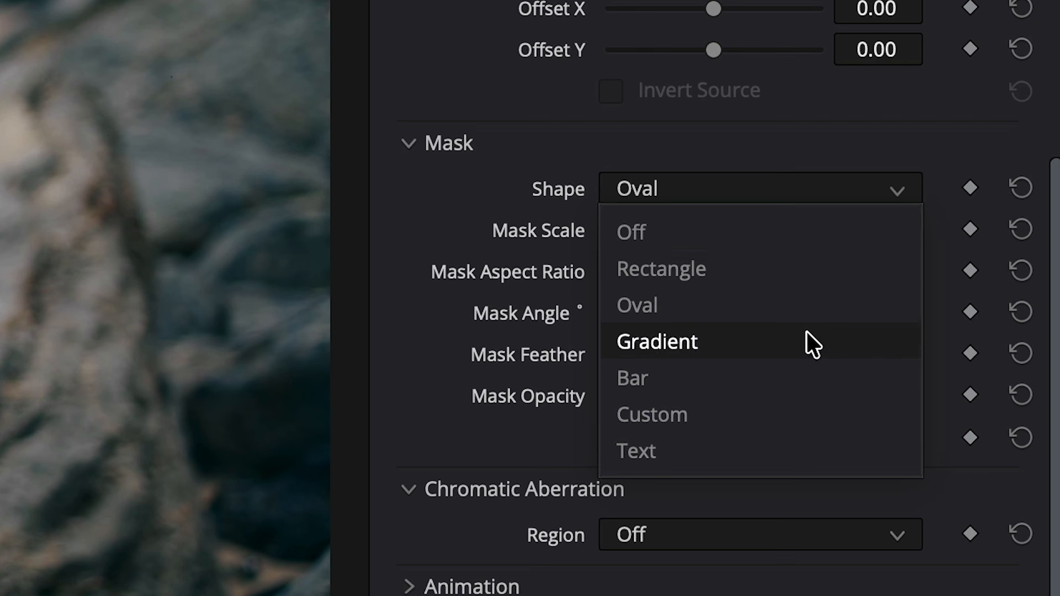
{"action": "left_click", "coordinate": [807, 342]}
{"action": "left_click", "coordinate": [901, 191]}
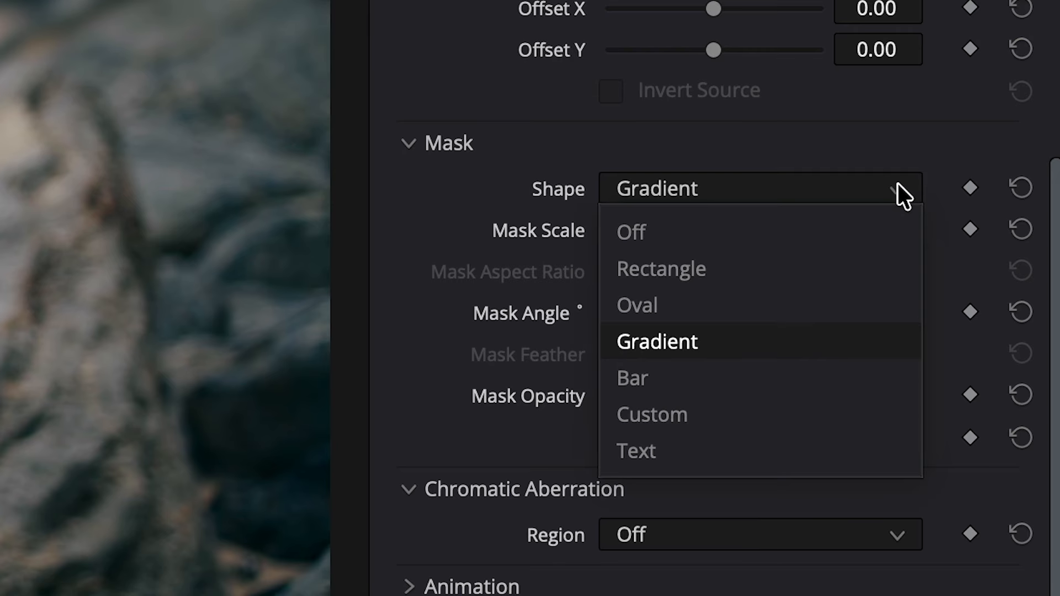
{"action": "left_click", "coordinate": [806, 377]}
{"action": "left_click", "coordinate": [905, 193]}
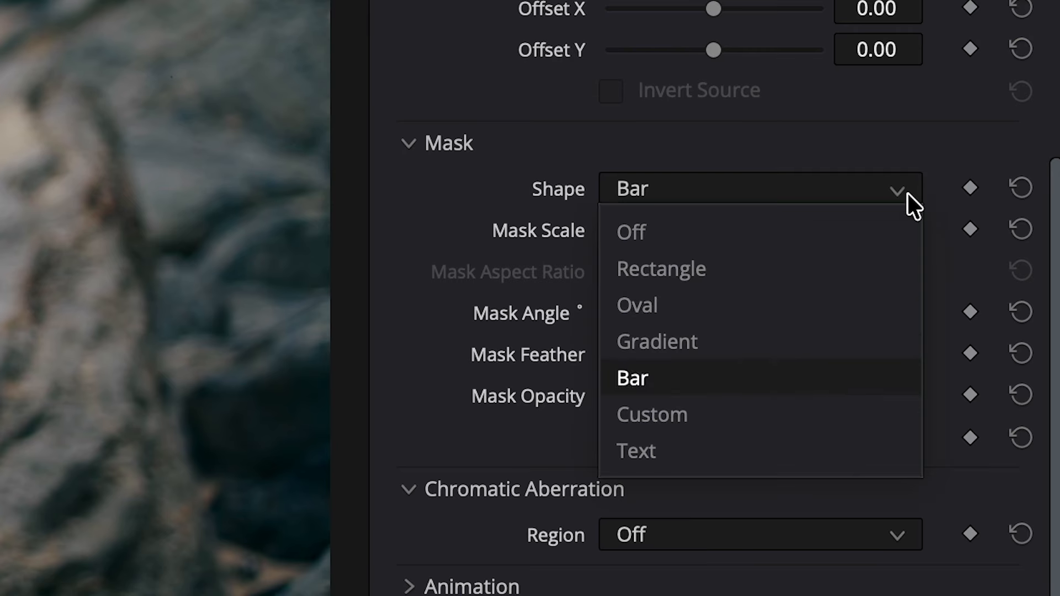
{"action": "left_click", "coordinate": [803, 409]}
{"action": "left_click", "coordinate": [869, 190]}
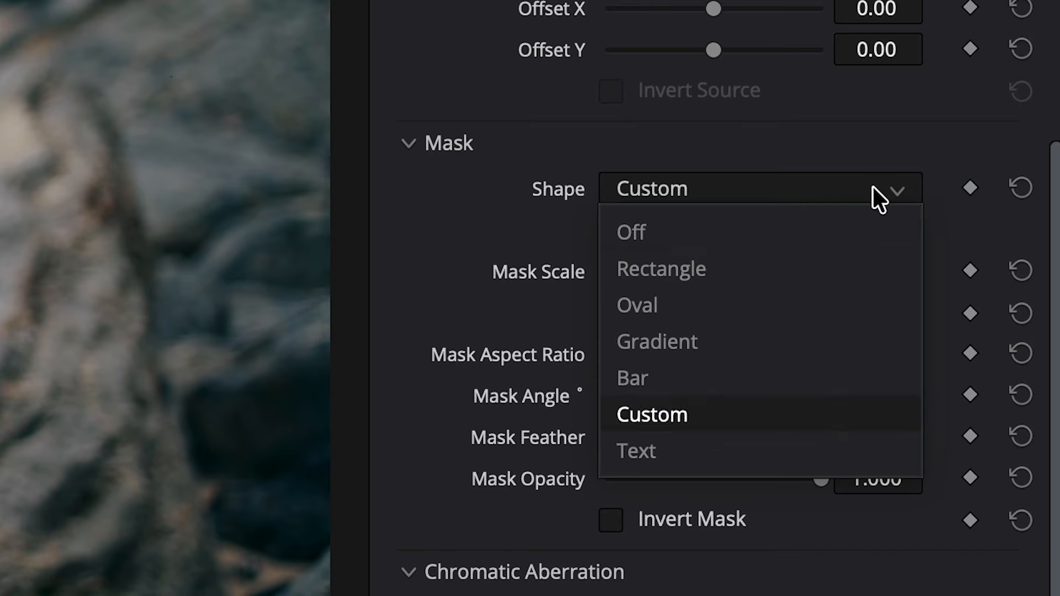
{"action": "left_click", "coordinate": [768, 436]}
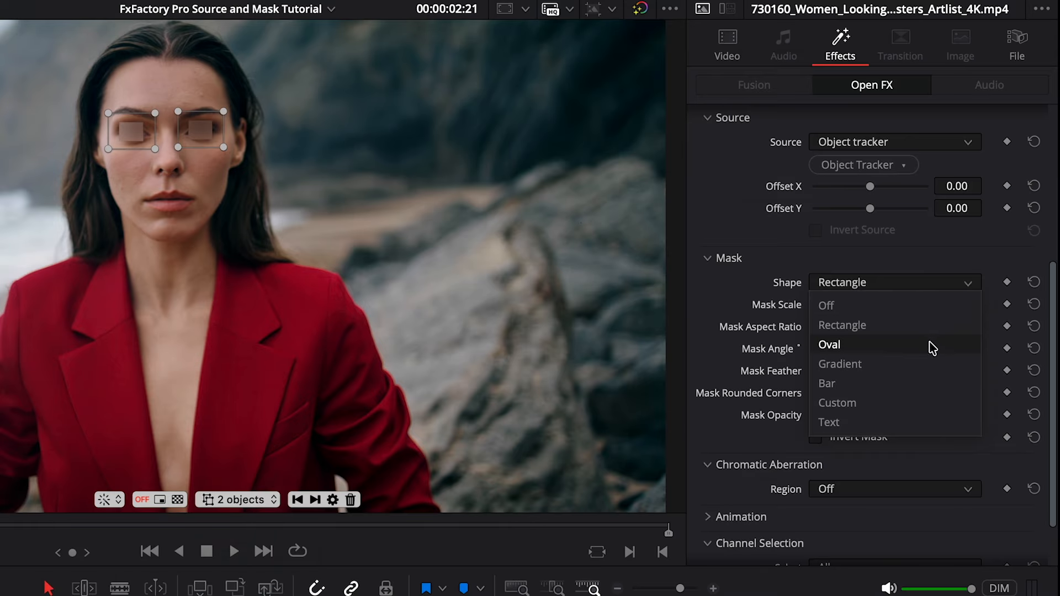
- Set the mask Shape to Oval
{"action": "left_click", "coordinate": [930, 344]}
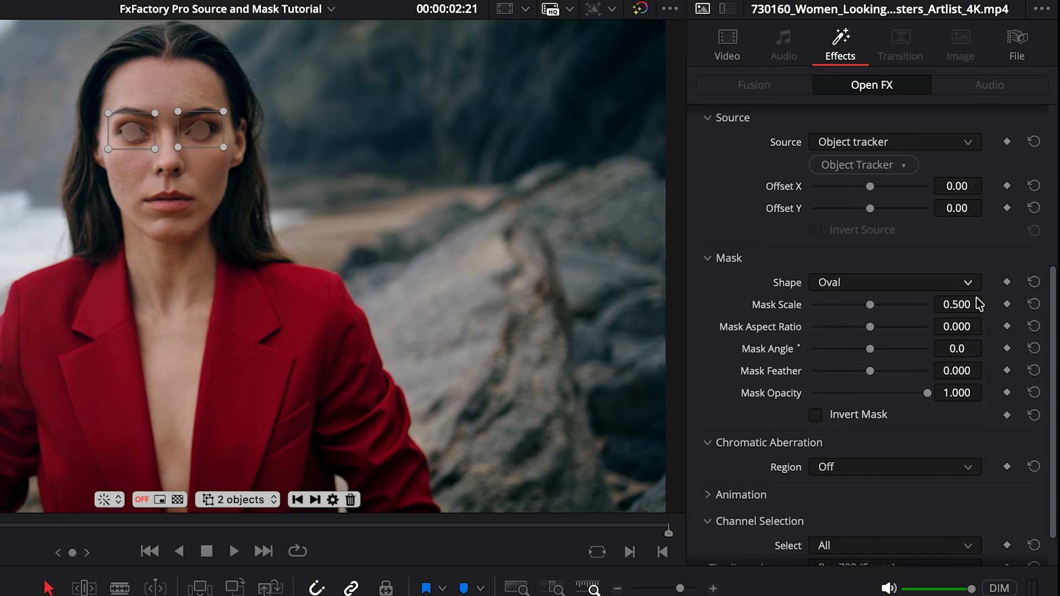
{"action": "left_click", "coordinate": [968, 283]}
{"action": "left_click", "coordinate": [921, 366]}
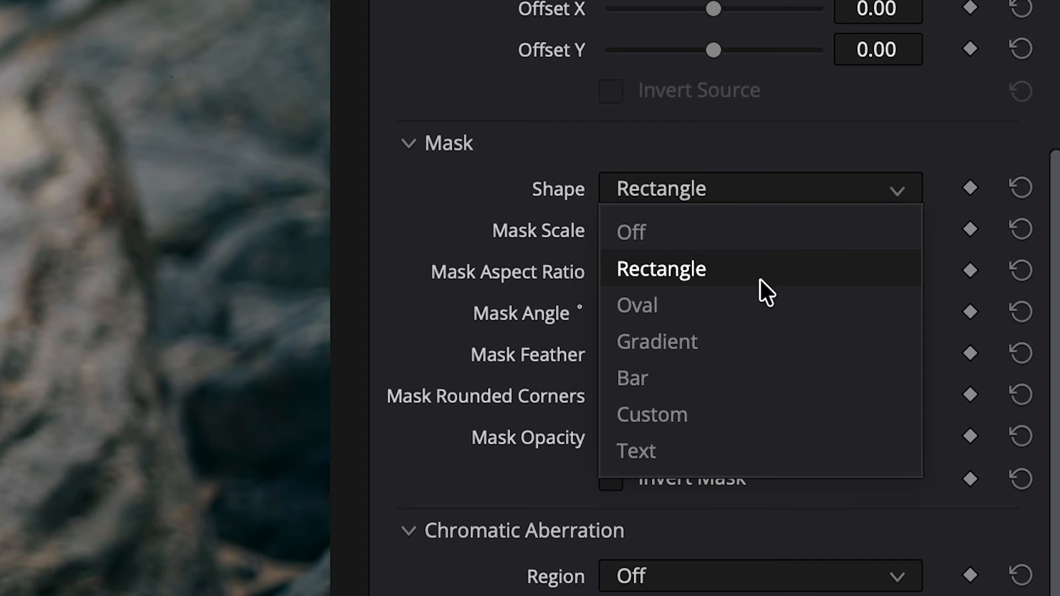
{"action": "left_click", "coordinate": [896, 342]}
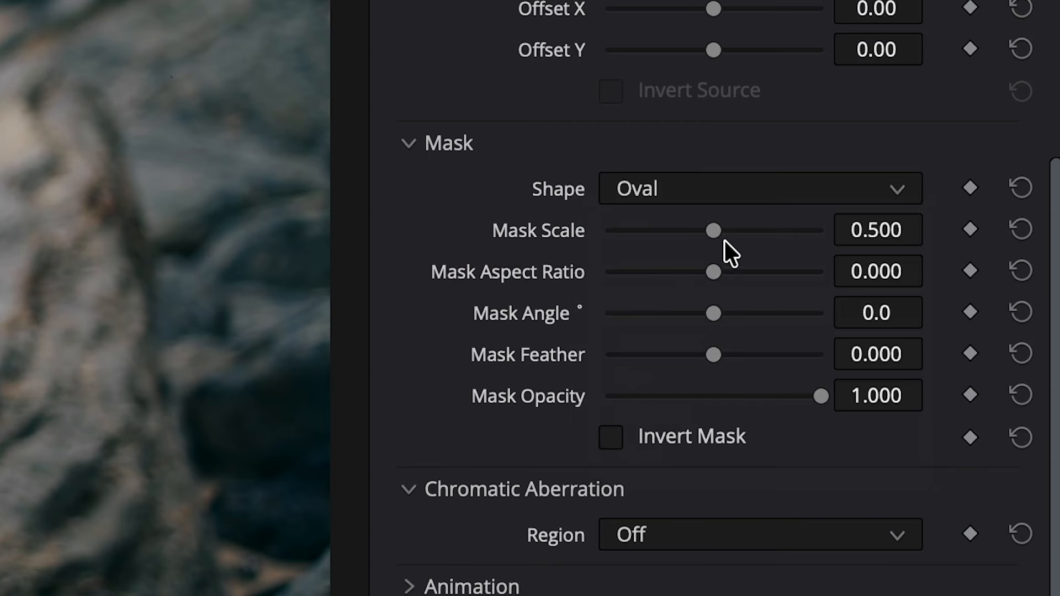
- Set Mask Scale to 0.628 and enable Invert Mask
{"action": "left_click_drag", "start_coordinate": [714, 230], "coordinate": [770, 250]}
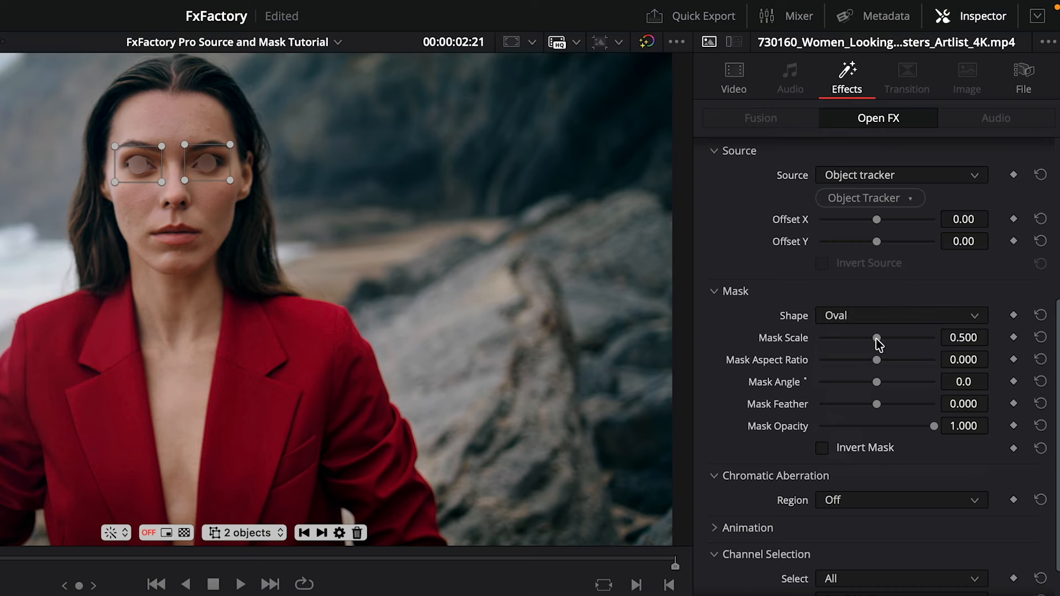
{"action": "left_click_drag", "start_coordinate": [876, 338], "coordinate": [875, 372]}
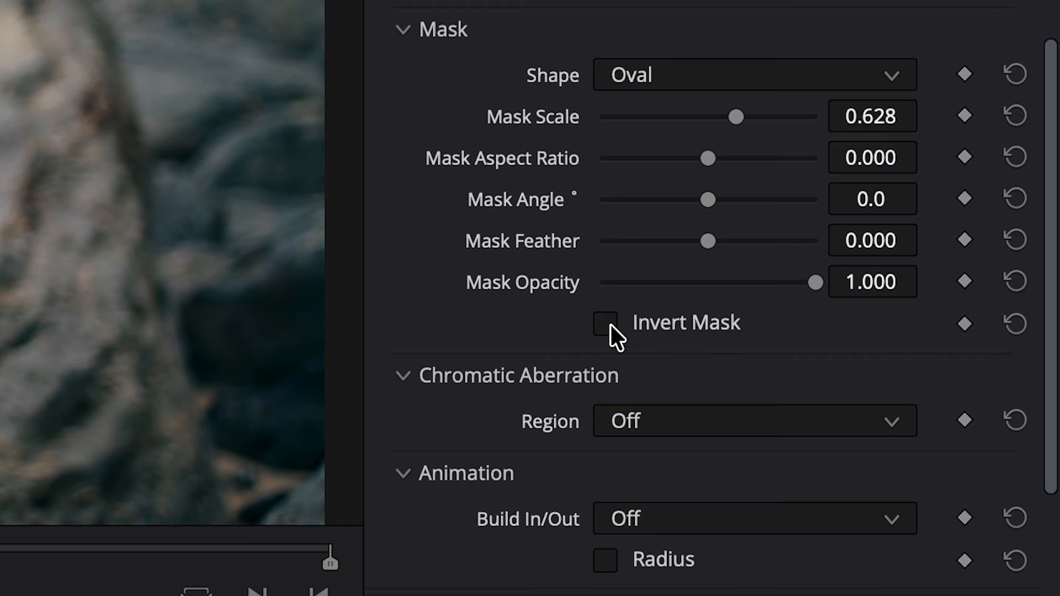
{"action": "left_click", "coordinate": [610, 324]}
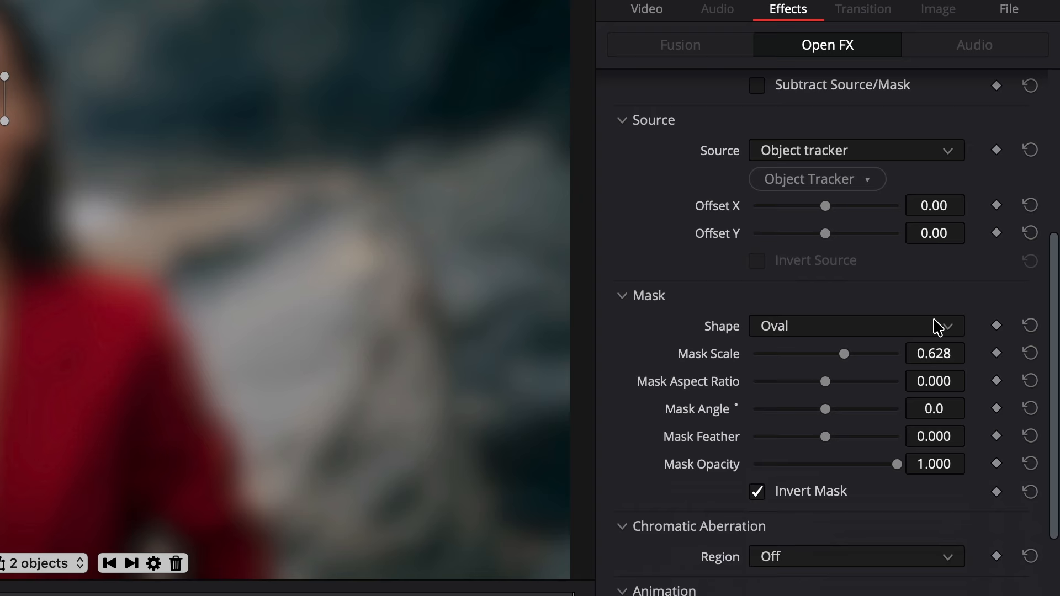
- Switch the mask Shape to Gradient and then to Bar
{"action": "left_click", "coordinate": [957, 272]}
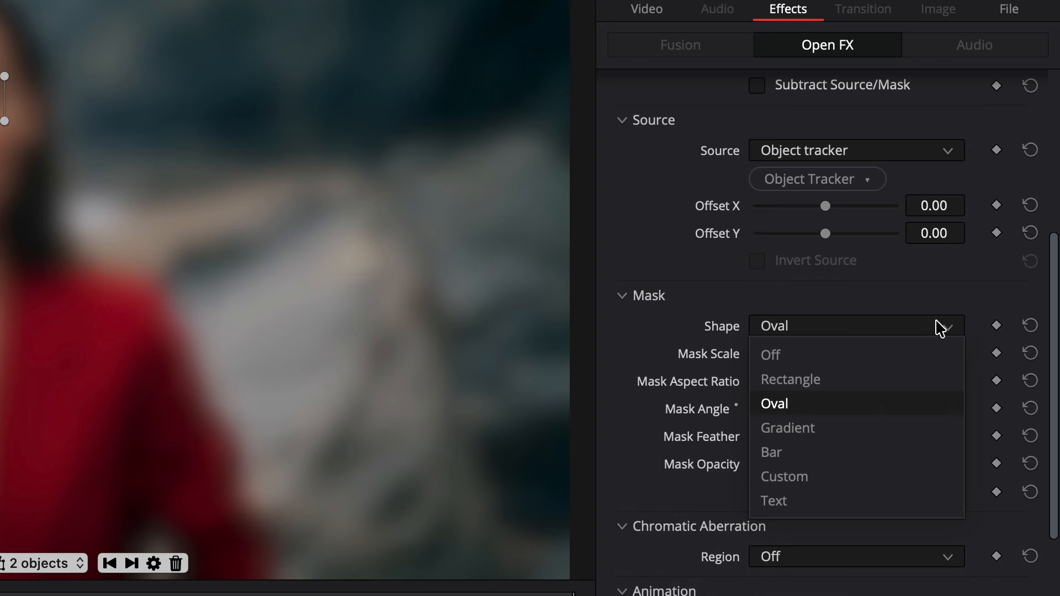
{"action": "left_click", "coordinate": [898, 430]}
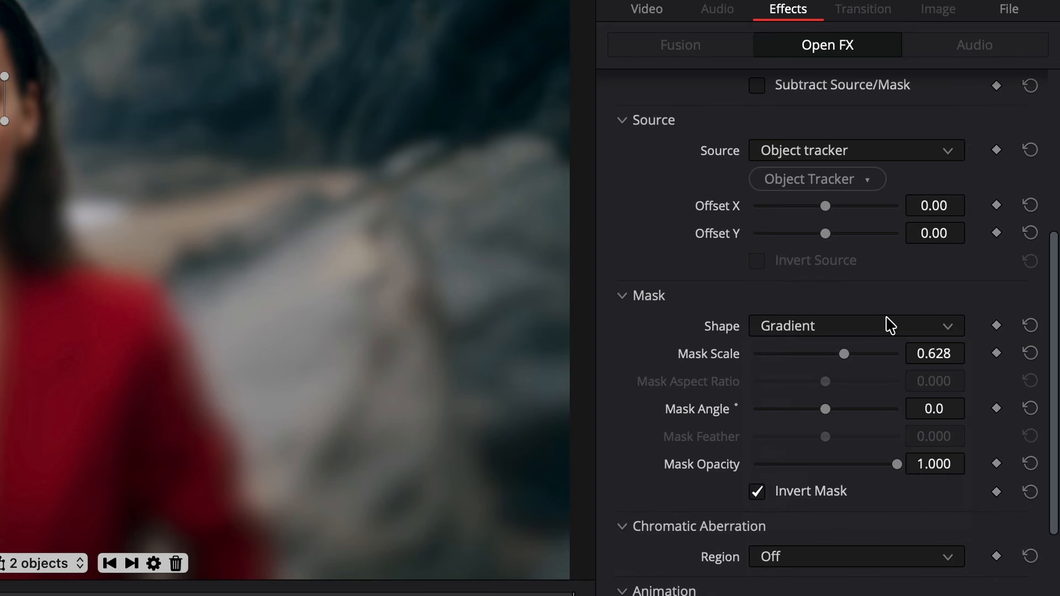
{"action": "left_click", "coordinate": [889, 326]}
{"action": "left_click", "coordinate": [842, 453]}
- Set the mask Shape to Custom and load the Star image as the custom mask
{"action": "left_click", "coordinate": [941, 325]}
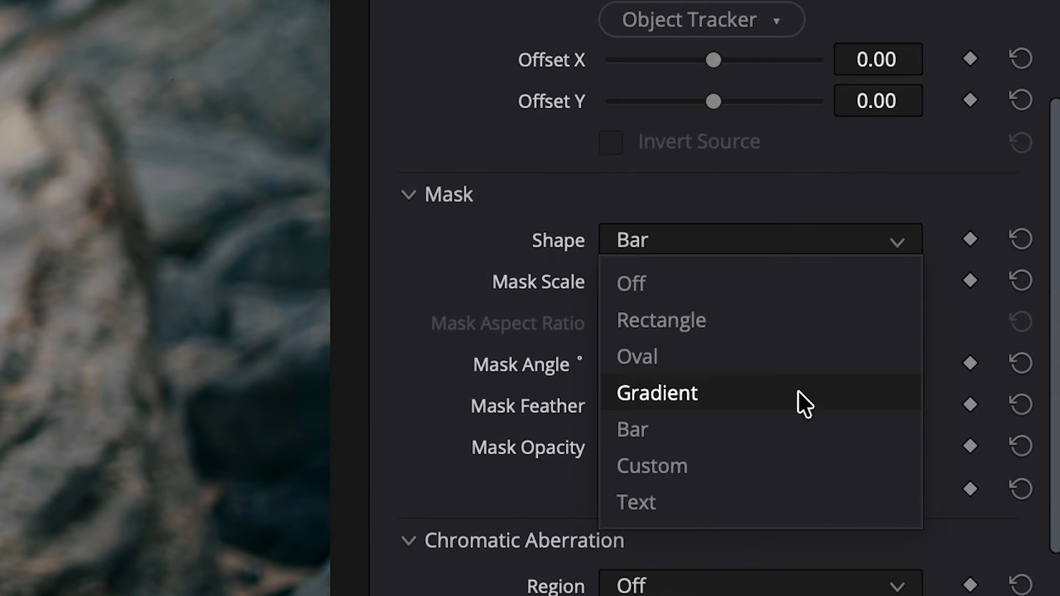
{"action": "left_click", "coordinate": [808, 448]}
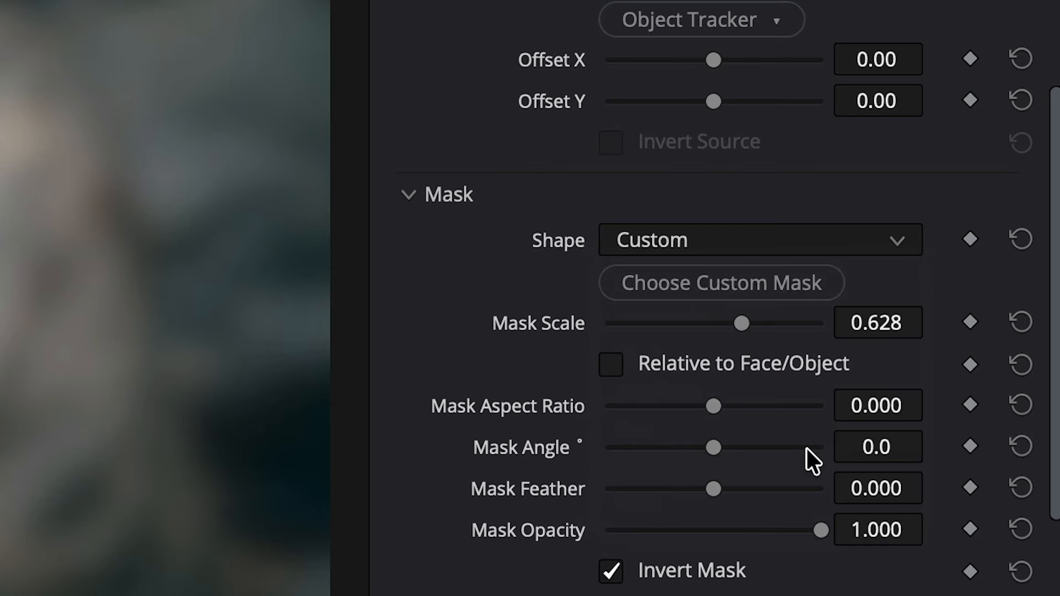
{"action": "left_click", "coordinate": [760, 290]}
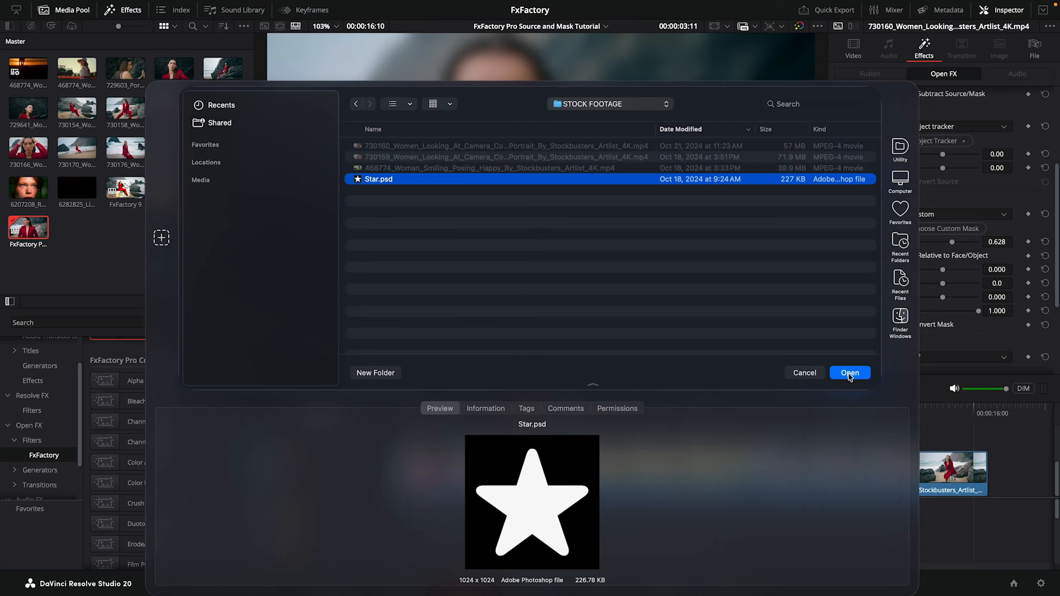
{"action": "left_click", "coordinate": [850, 374]}
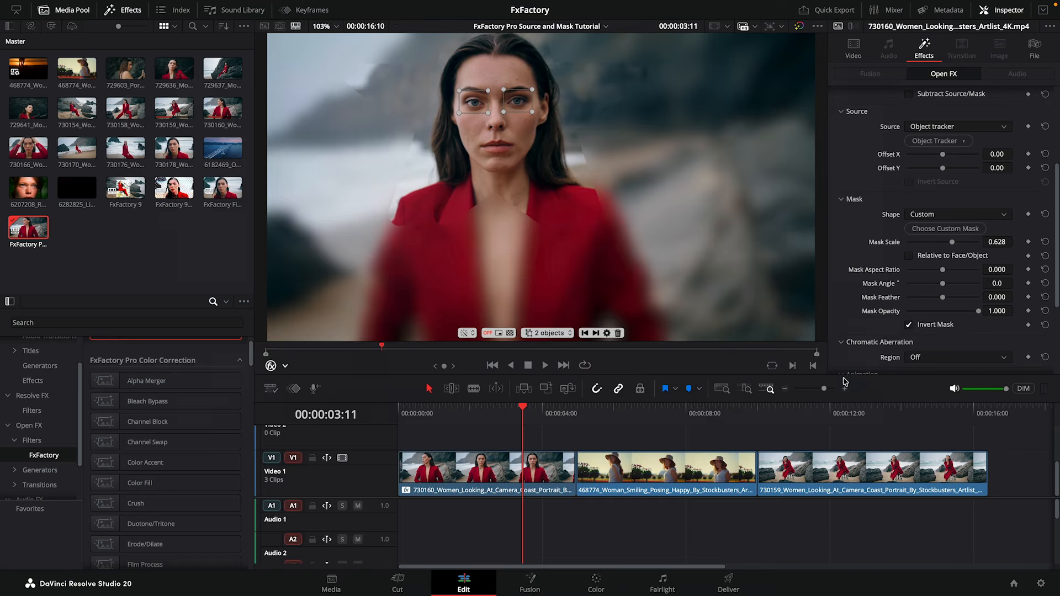
- Turn off Invert Mask and enable Relative to Face/Object
{"action": "left_click", "coordinate": [908, 325]}
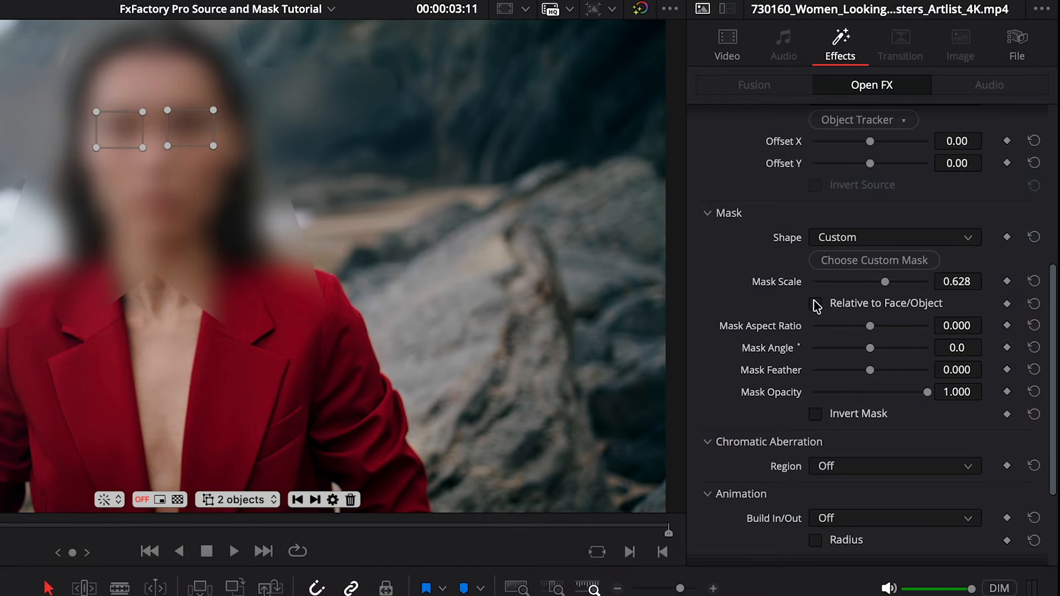
{"action": "left_click", "coordinate": [815, 304]}
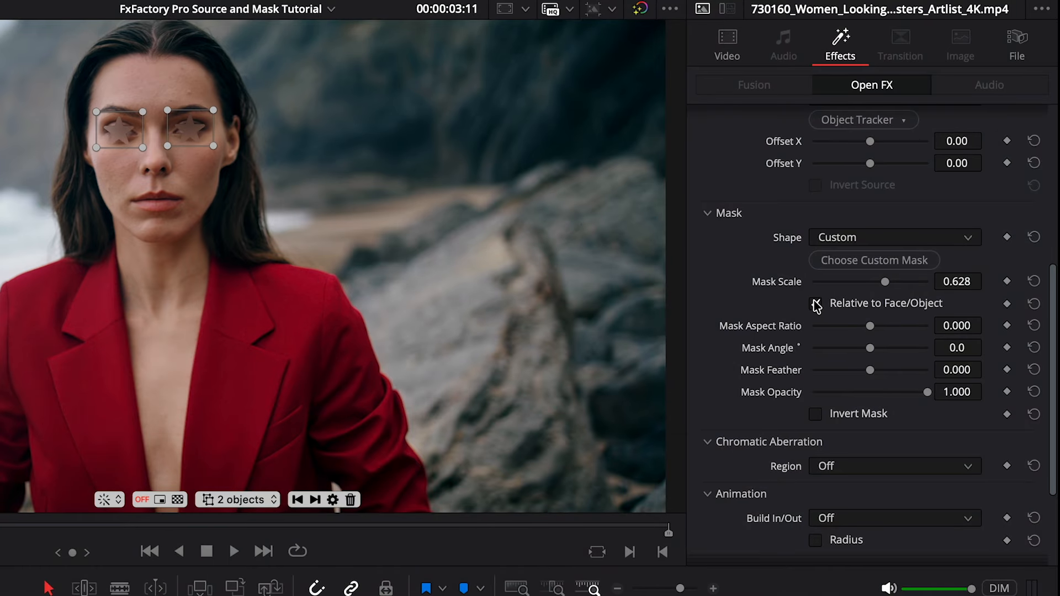
- Set Mask Scale to 0.876 and Mask Angle to about -4.2
{"action": "left_click_drag", "start_coordinate": [885, 282], "coordinate": [914, 288]}
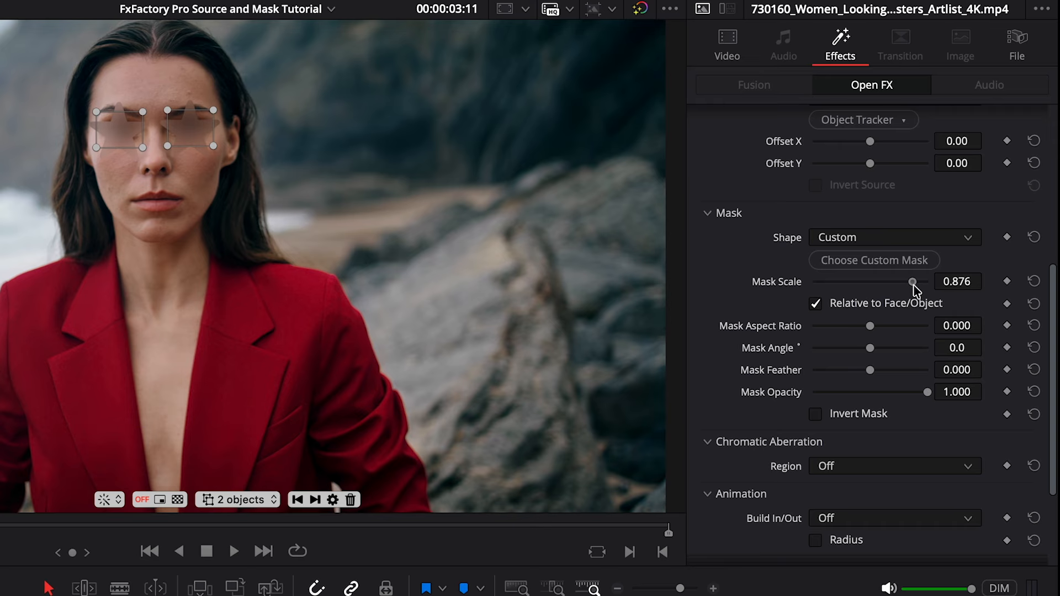
{"action": "left_click_drag", "start_coordinate": [870, 348], "coordinate": [869, 350]}
- Switch the Source to Face detection
{"action": "left_click", "coordinate": [975, 95]}
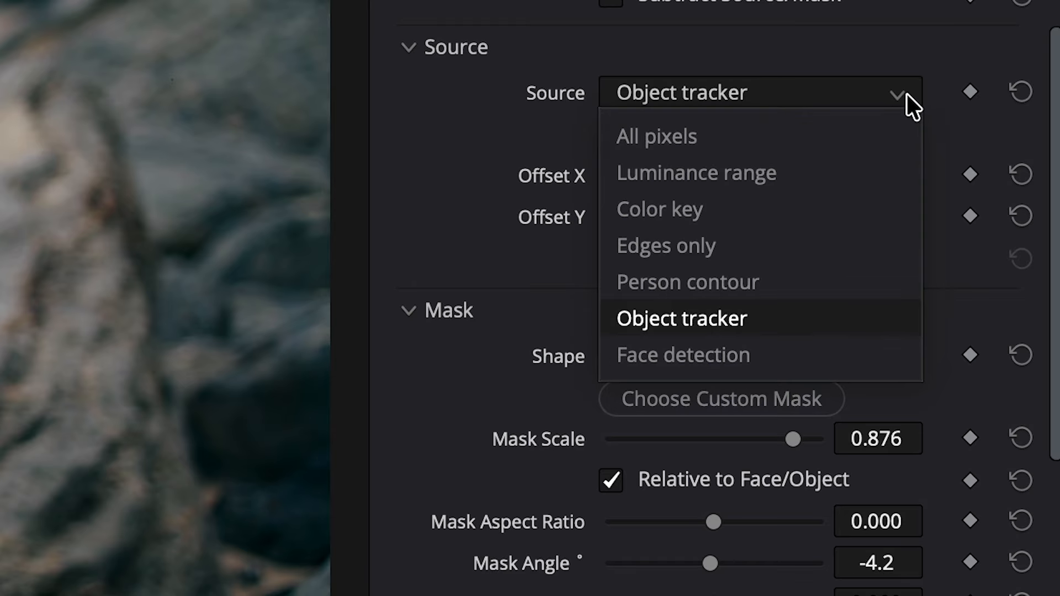
{"action": "left_click", "coordinate": [753, 354]}
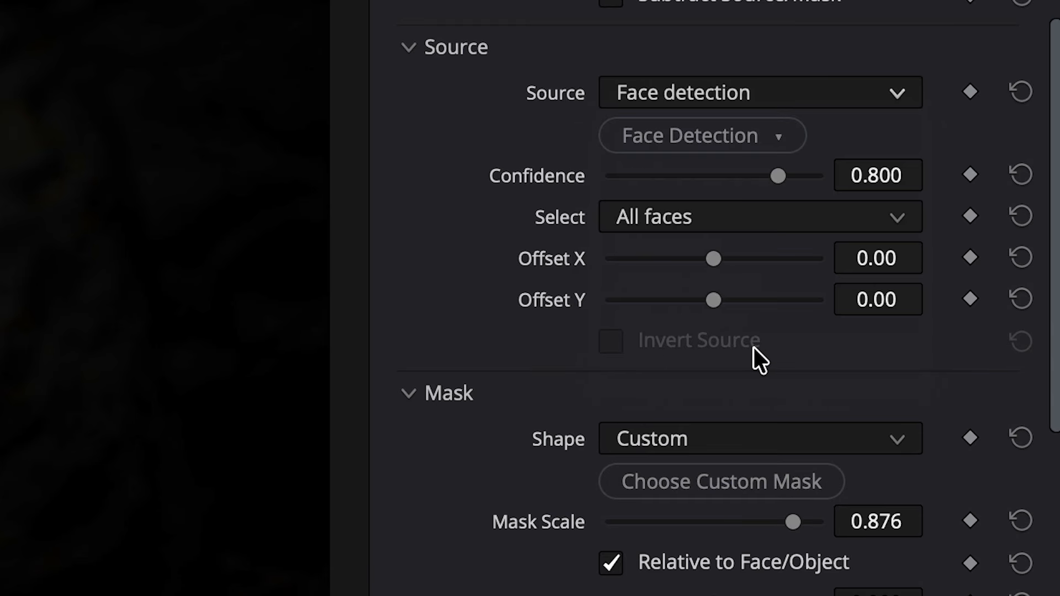